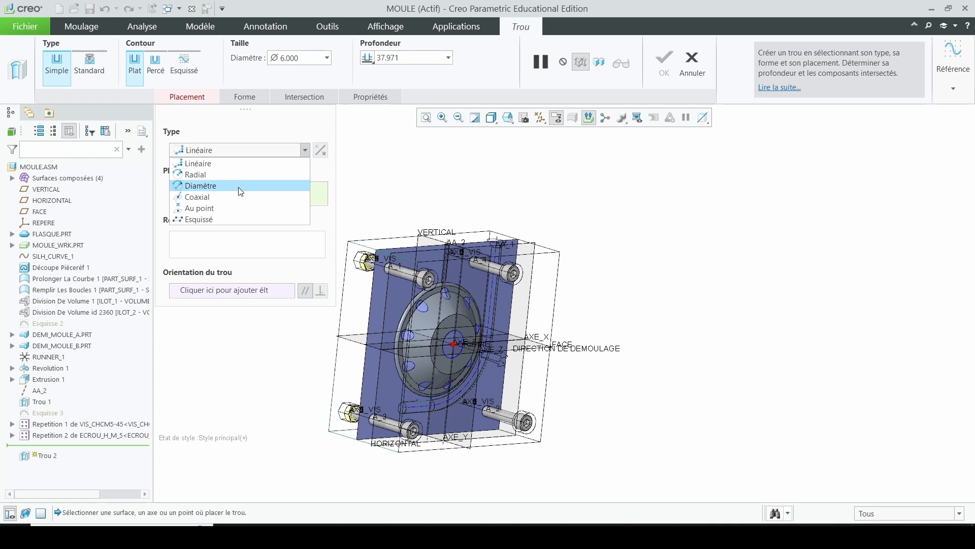
# Set the hole placement type to Diamètre and place the hole on the screw-head face of the MOULE_WRK block.
pyautogui.click(241, 186)
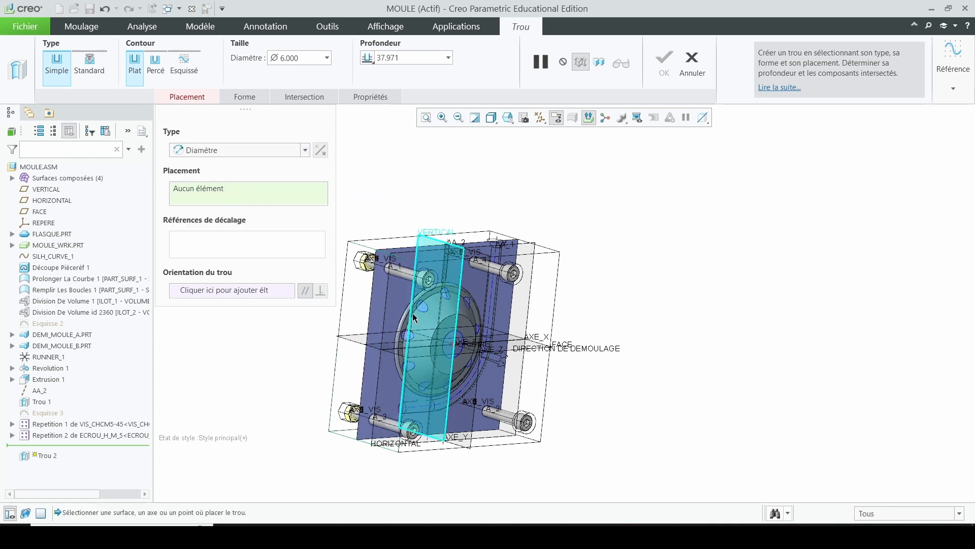
pyautogui.scroll(2, 428, 288)
pyautogui.click(431, 286)
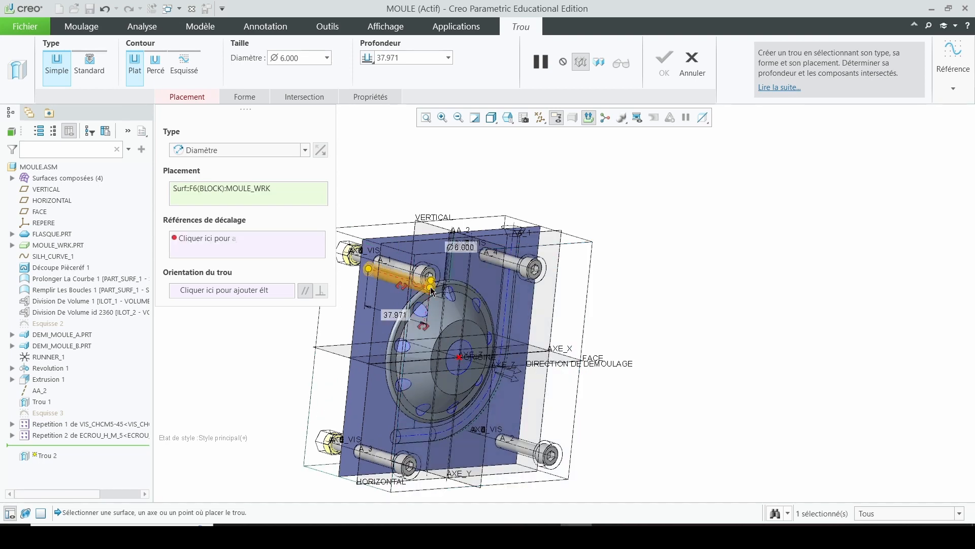
# Reference the hole's offset to the central axis AXE_Z and the FACE plane.
pyautogui.scroll(-2, 452, 283)
pyautogui.click(211, 245)
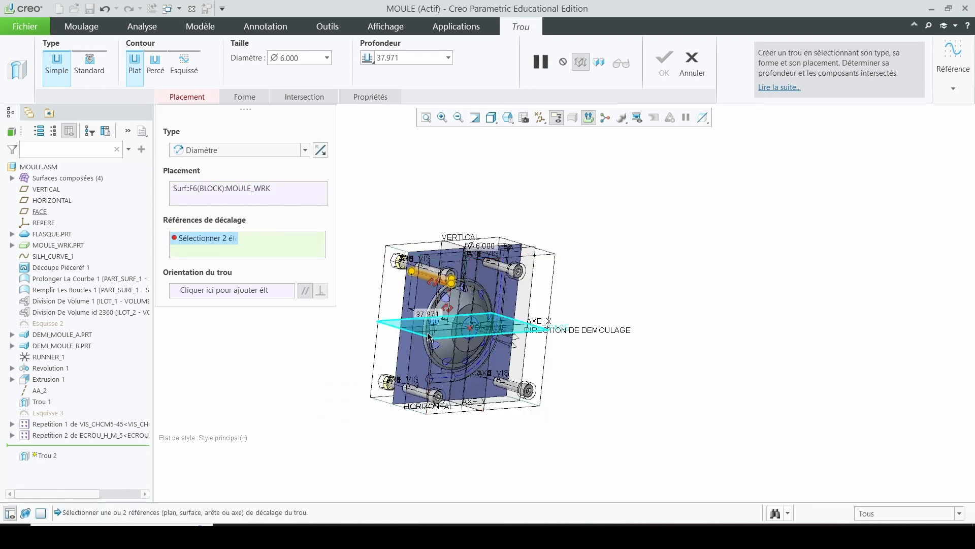
pyautogui.scroll(2, 478, 324)
pyautogui.scroll(2, 478, 324)
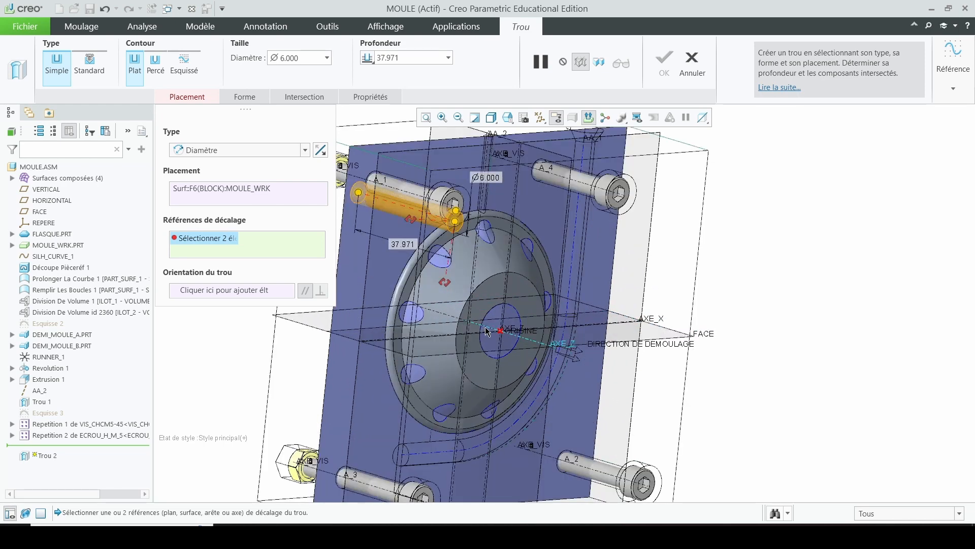
pyautogui.click(487, 330)
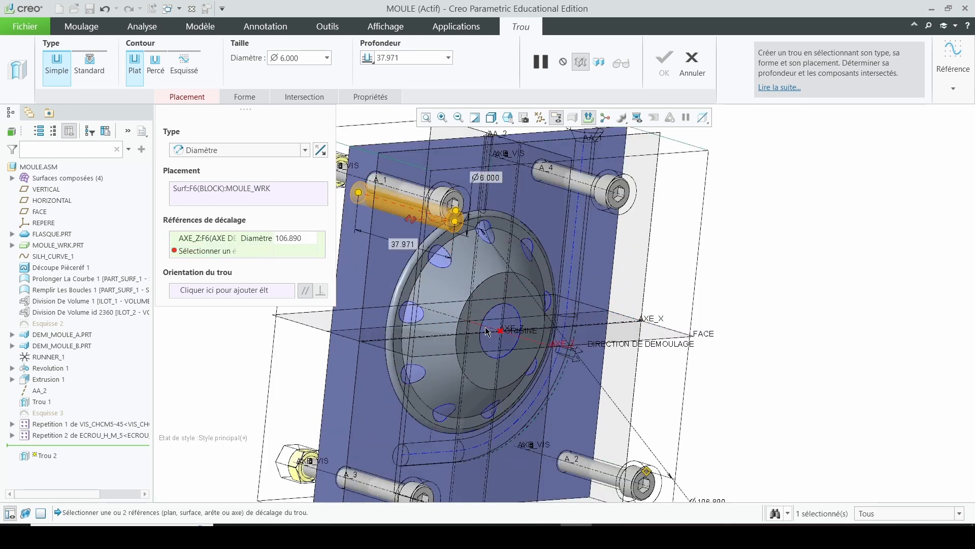
pyautogui.click(380, 346)
pyautogui.moveTo(420, 305); pyautogui.dragTo(391, 287, button='middle')
pyautogui.scroll(-3, 470, 313)
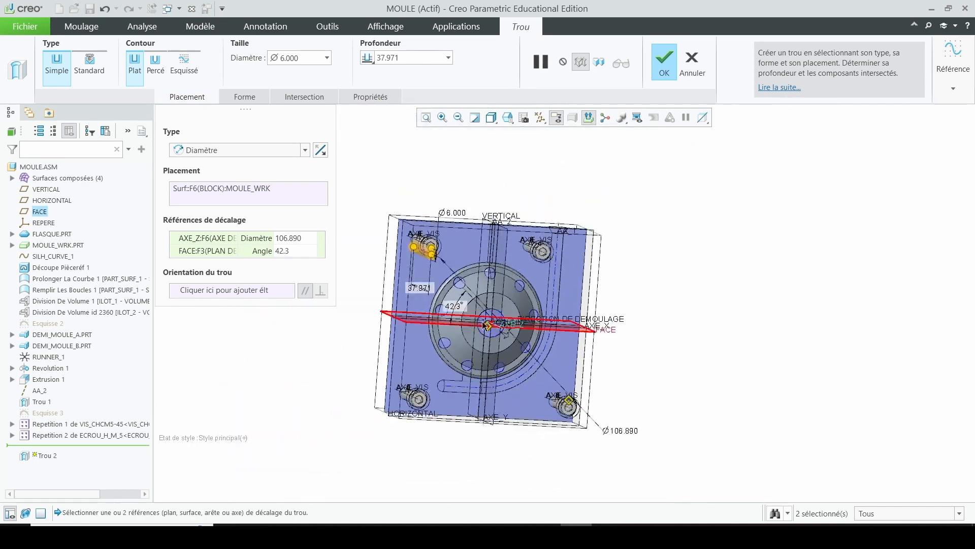
# Set the hole's angle from the FACE plane to 45° and its placement diameter around AXE_Z to 80.
pyautogui.doubleClick(471, 314)
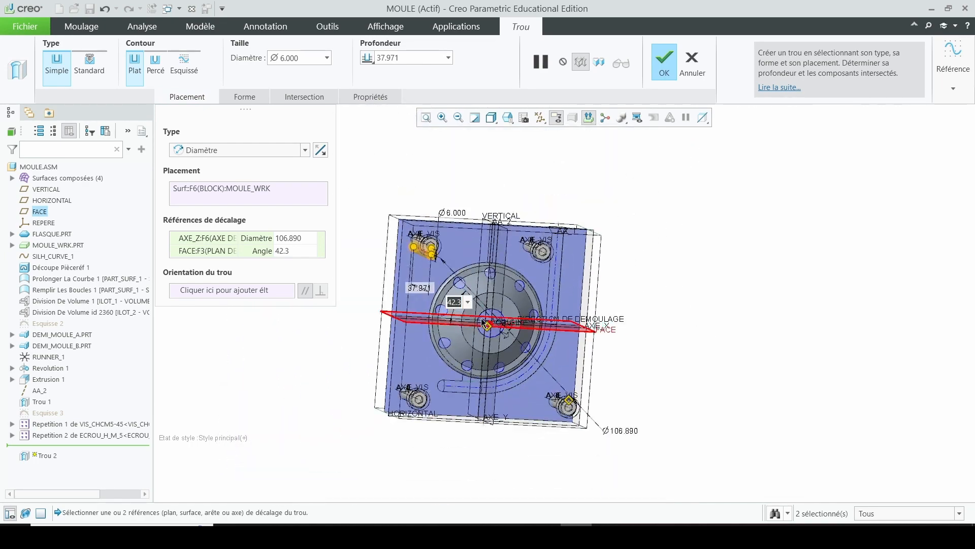
pyautogui.write('45')
pyautogui.press('Return')
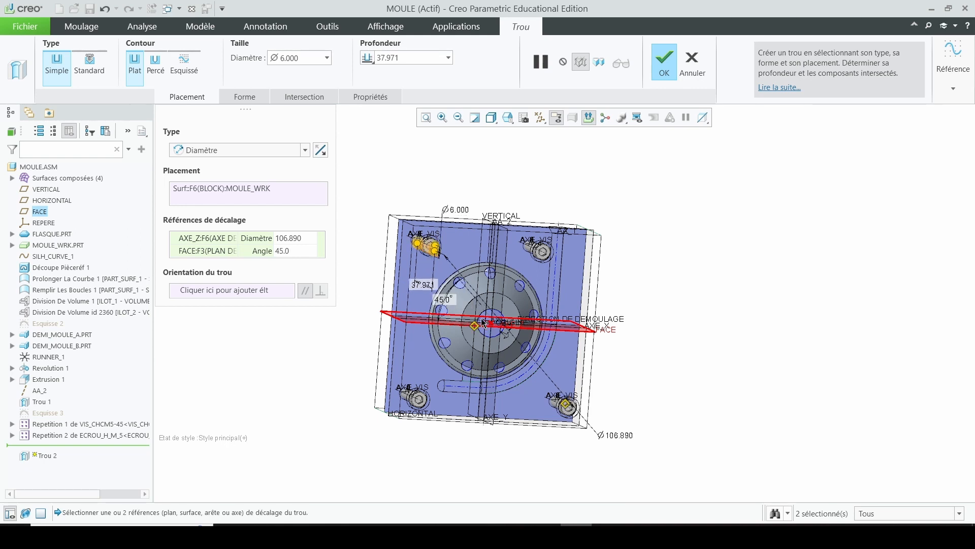
pyautogui.doubleClick(621, 436)
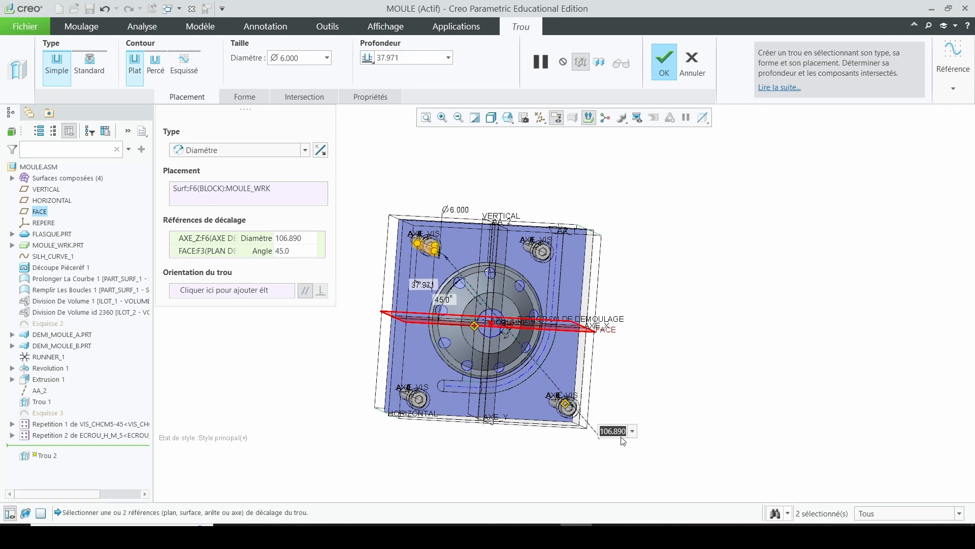
pyautogui.write('80')
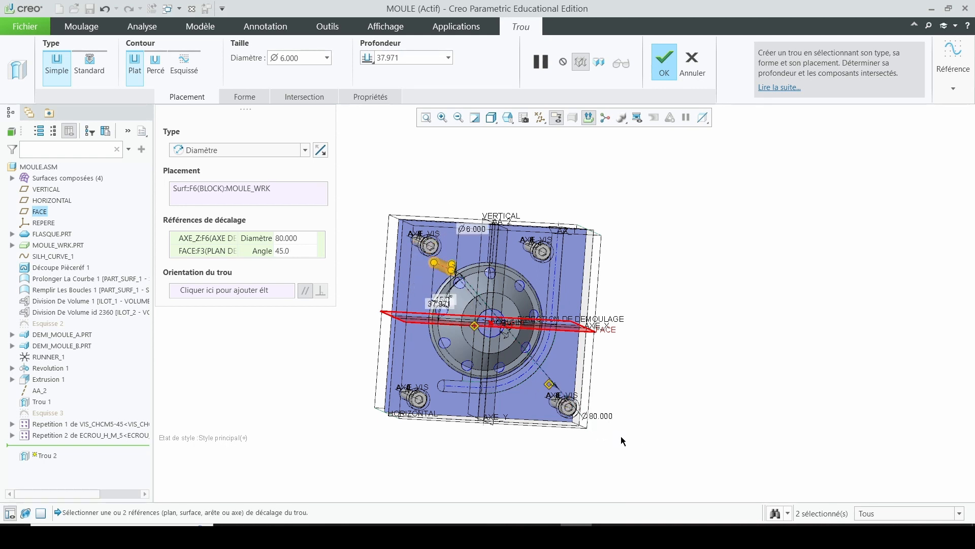
pyautogui.press('Return')
pyautogui.moveTo(621, 436); pyautogui.dragTo(595, 363, button='middle')
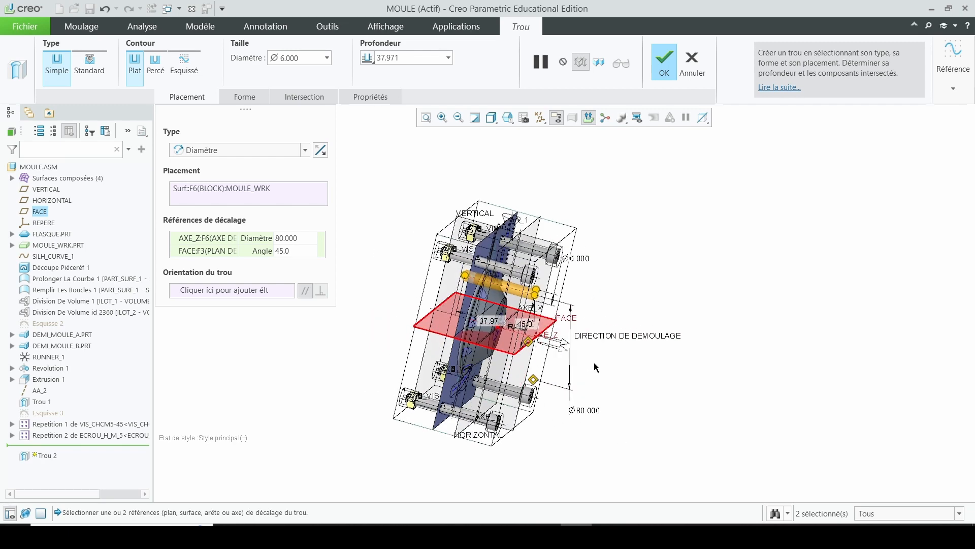
# Give the hole the Percé contour, extend its depth through the whole mould, and complete the feature.
pyautogui.click(155, 65)
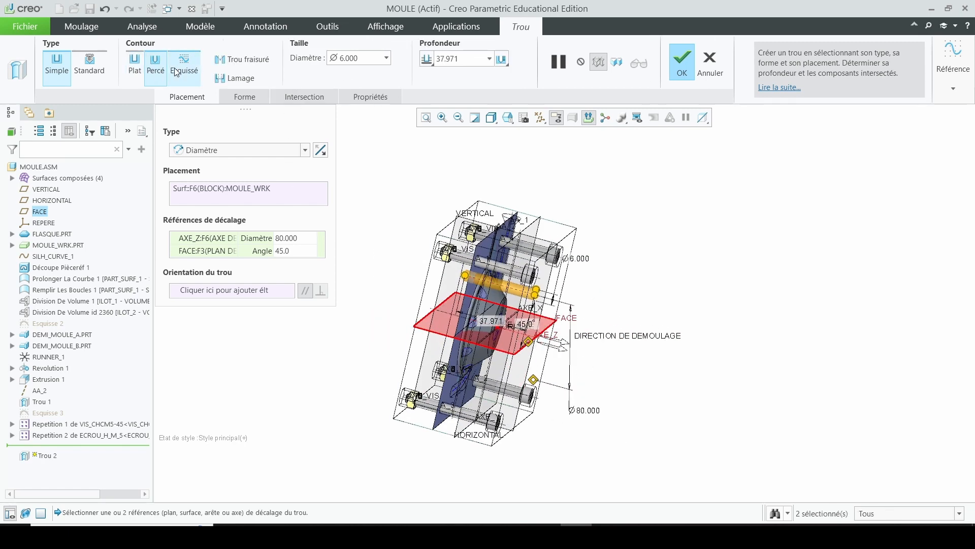
pyautogui.click(428, 59)
pyautogui.click(431, 90)
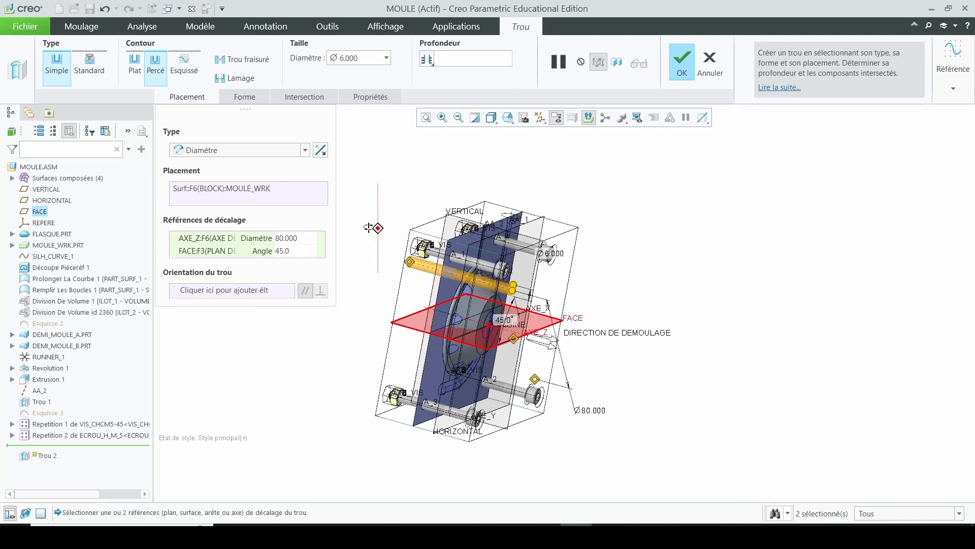
pyautogui.scroll(-4, 374, 242)
pyautogui.moveTo(360, 235); pyautogui.dragTo(379, 239, button='middle')
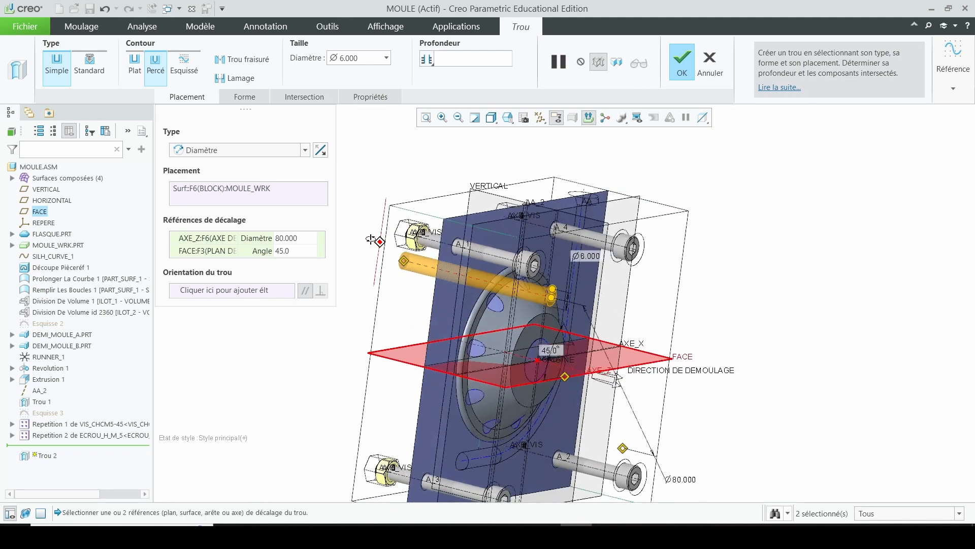
pyautogui.scroll(3, 716, 349)
pyautogui.moveTo(673, 342); pyautogui.dragTo(558, 299, button='middle')
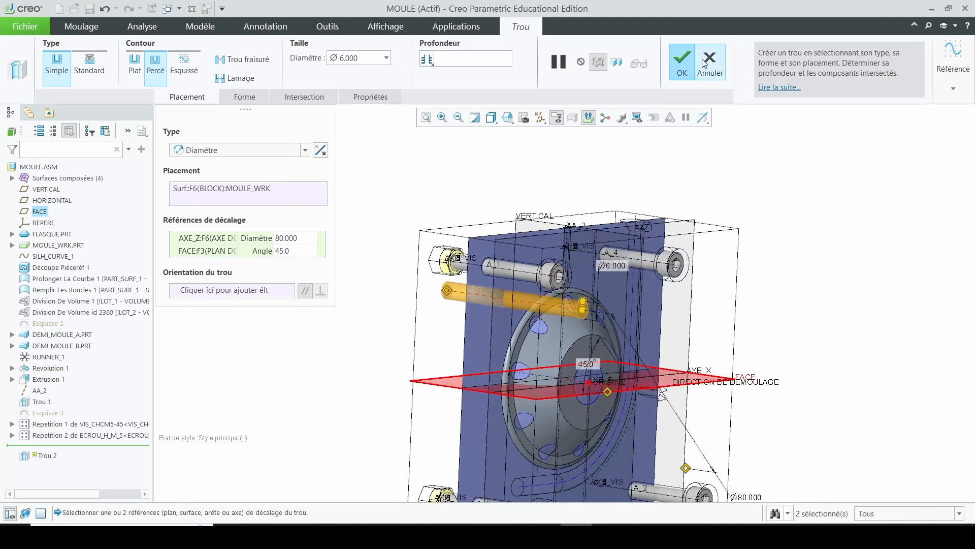
pyautogui.click(682, 60)
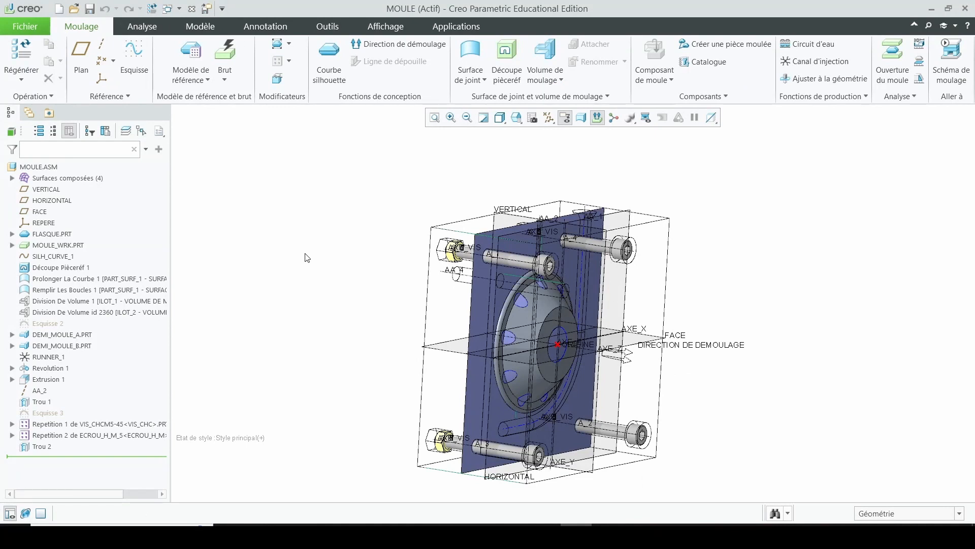
# Assemble goupille.prt from the Goupille folder of BIBLIOTHEQUE as a mould base component.
pyautogui.click(682, 100)
pyautogui.moveTo(716, 113)
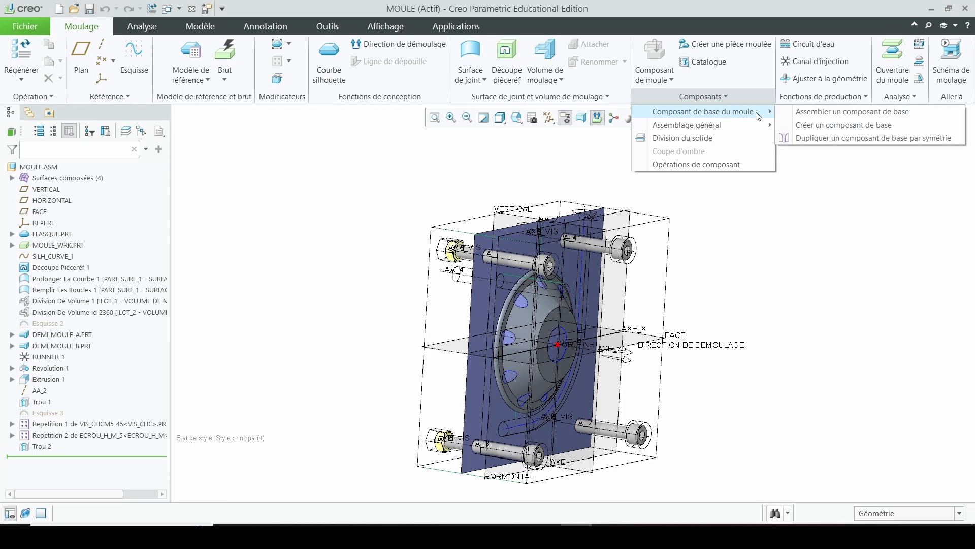
pyautogui.click(811, 117)
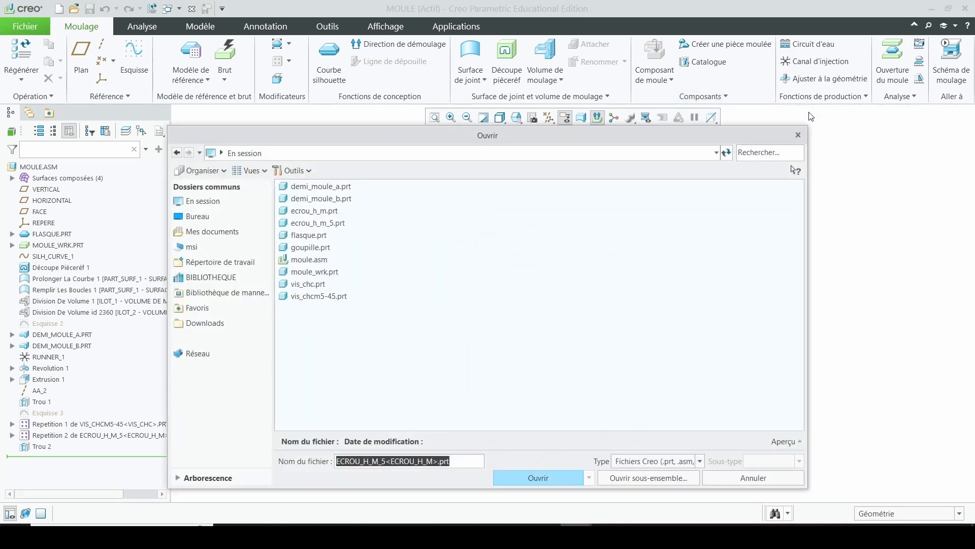
pyautogui.click(229, 279)
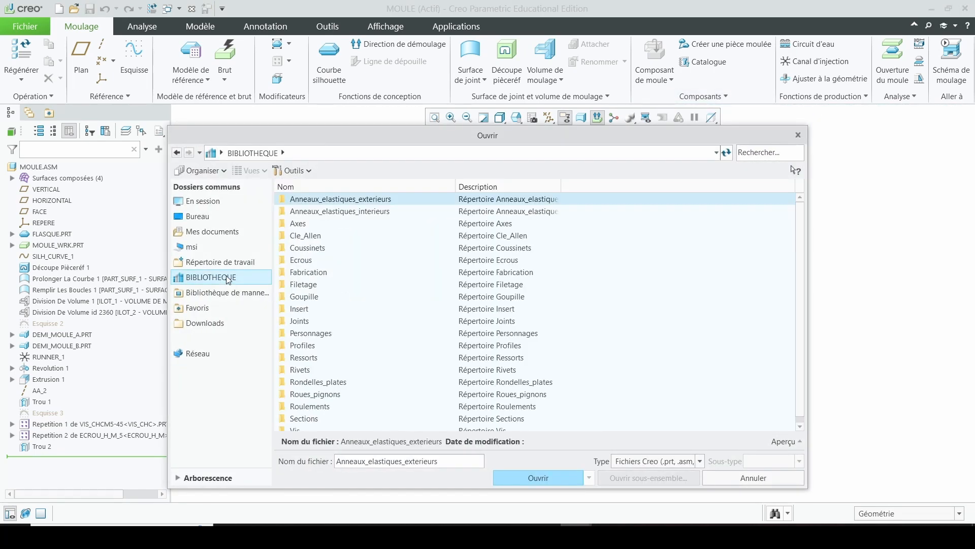
pyautogui.doubleClick(313, 298)
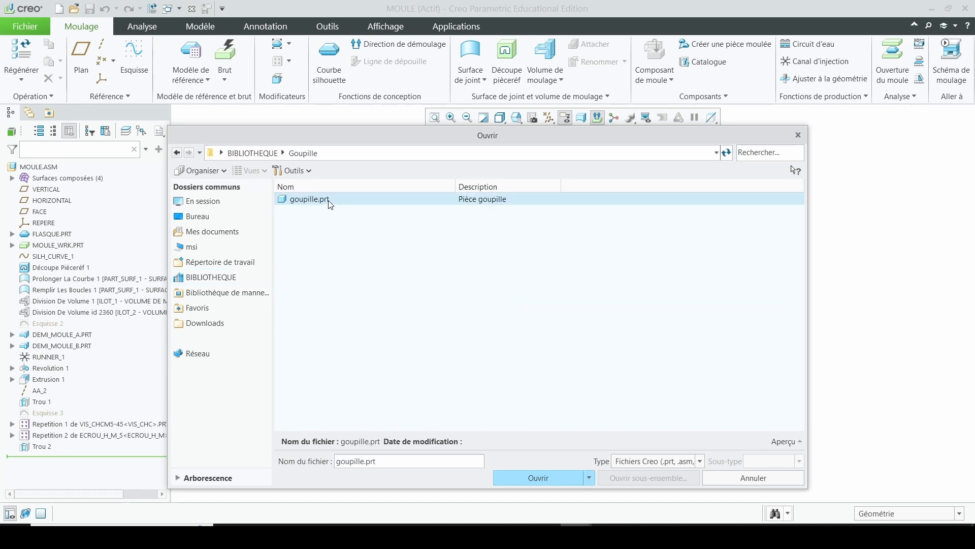
pyautogui.doubleClick(310, 199)
# Constrain the pin's FACE plane as Coïncident with the mould's parting surface.
pyautogui.scroll(5, 812, 169)
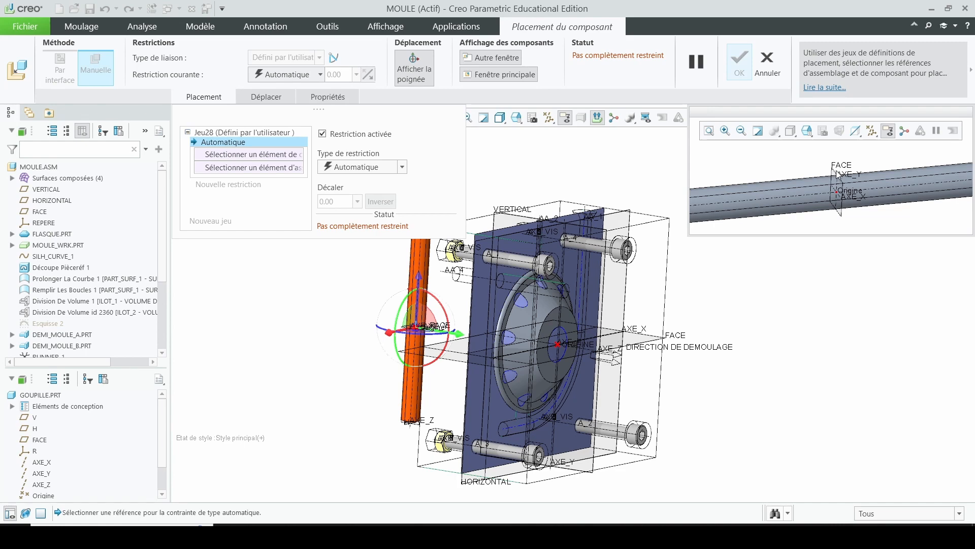
pyautogui.scroll(-5, 838, 174)
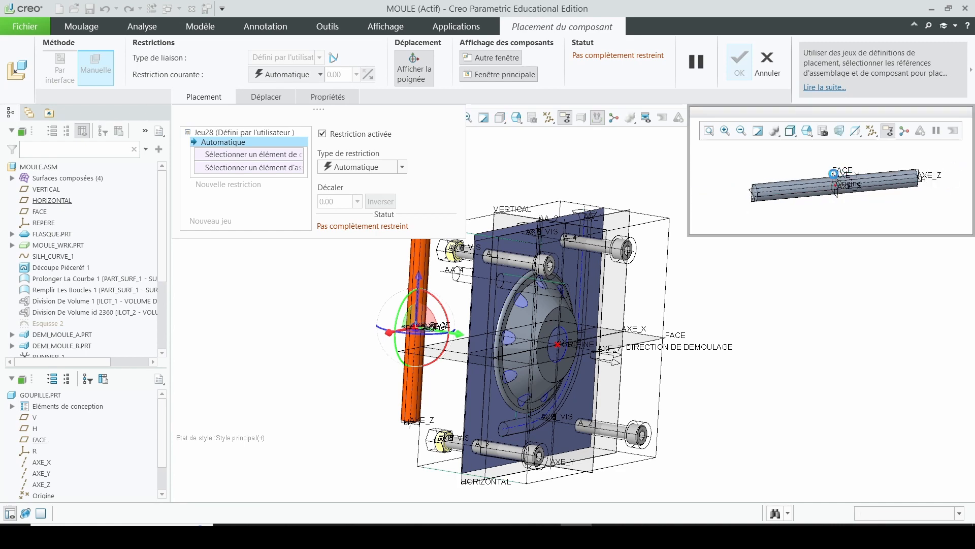
pyautogui.click(834, 174)
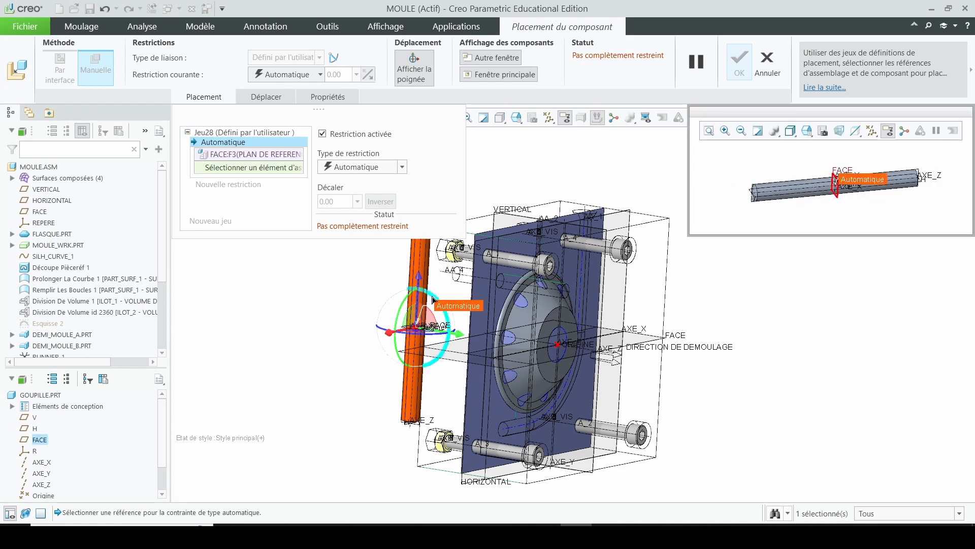
pyautogui.rightClick(486, 291)
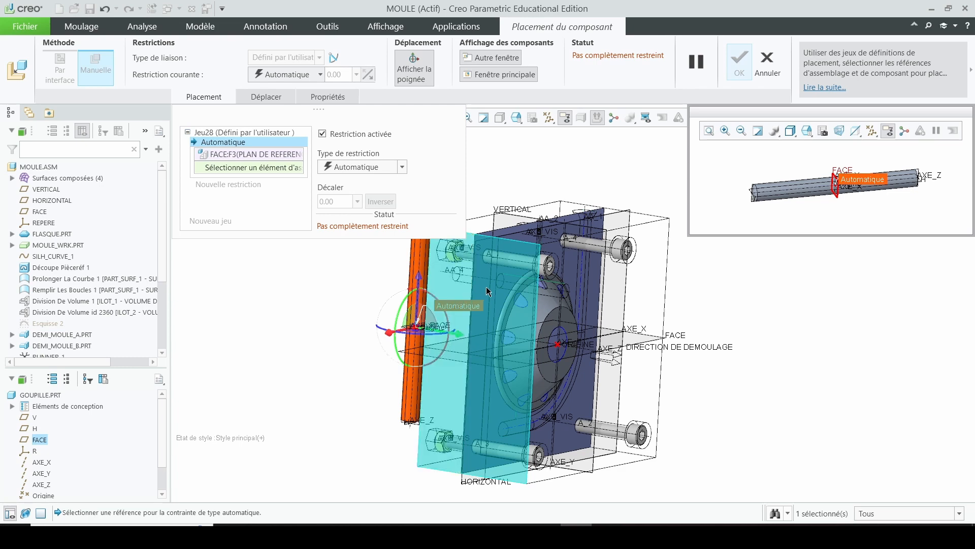
pyautogui.rightClick(486, 291)
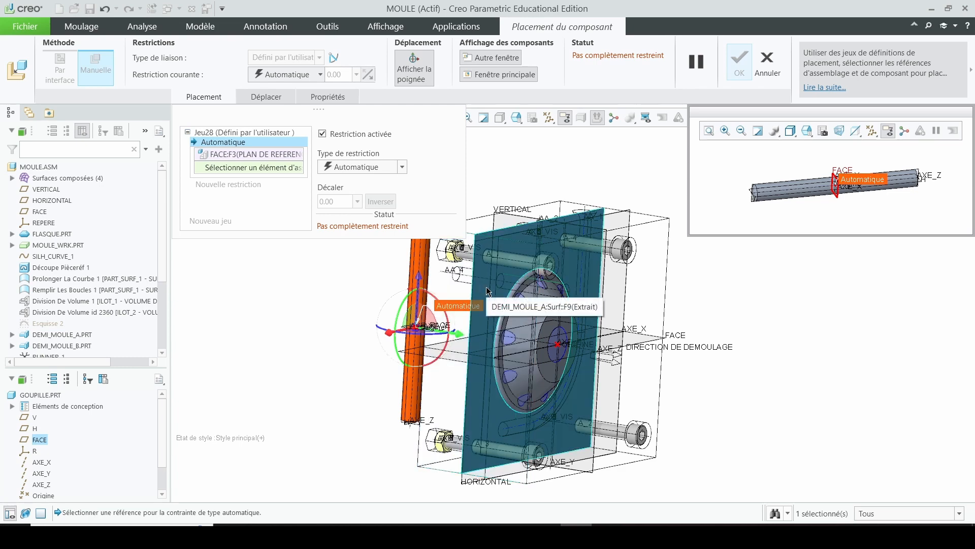
pyautogui.click(486, 291)
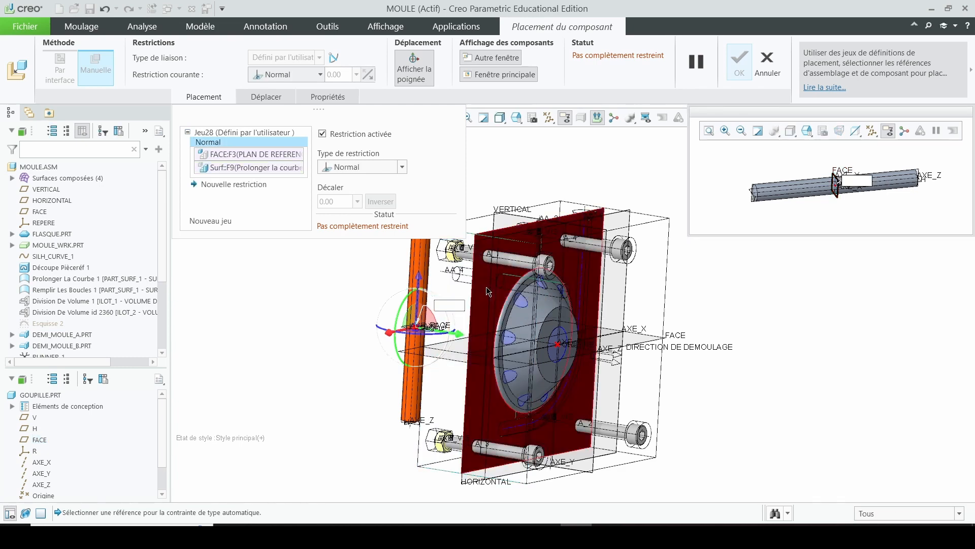
pyautogui.click(360, 169)
pyautogui.click(370, 216)
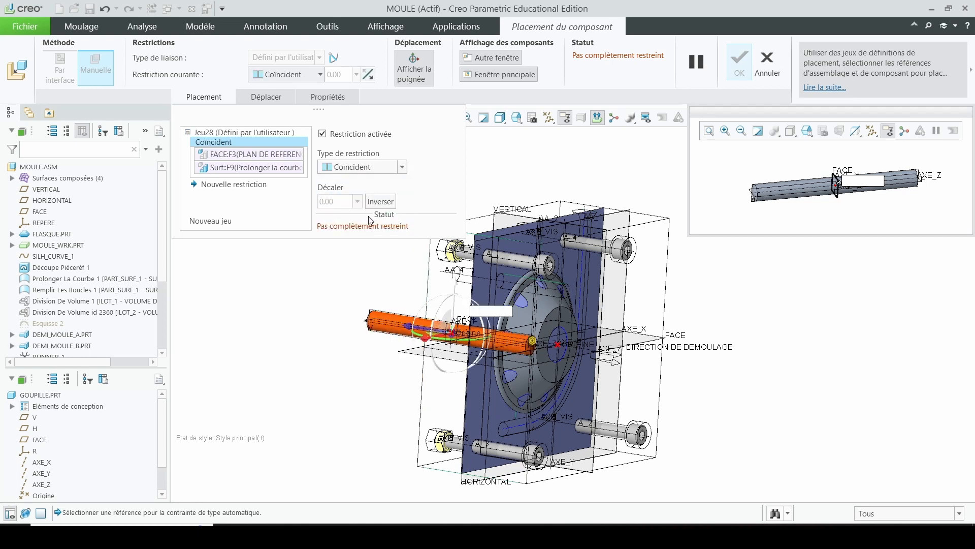
# Constrain the pin's AXE_Z as Coïncident with the new hole's axis AA_4 and accept the component placement.
pyautogui.scroll(-3, 783, 188)
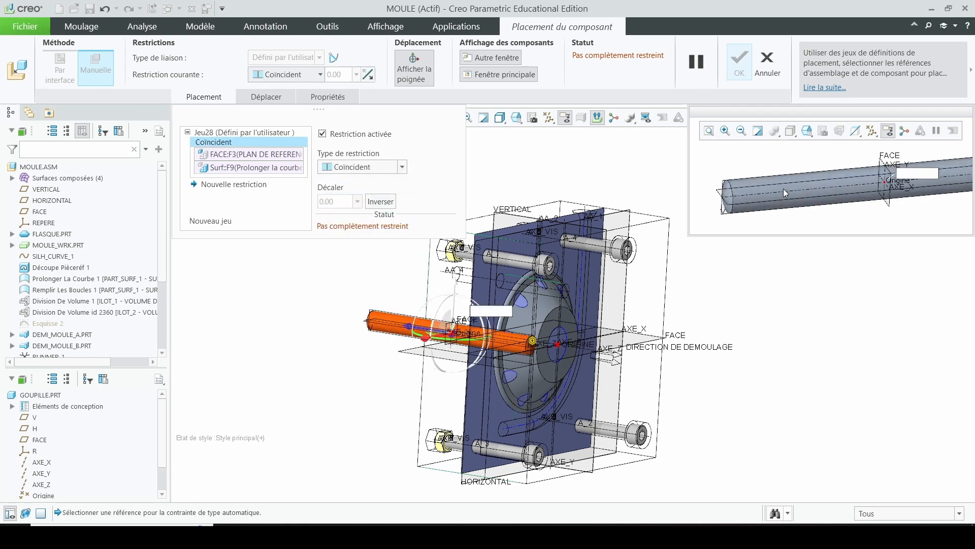
pyautogui.click(775, 191)
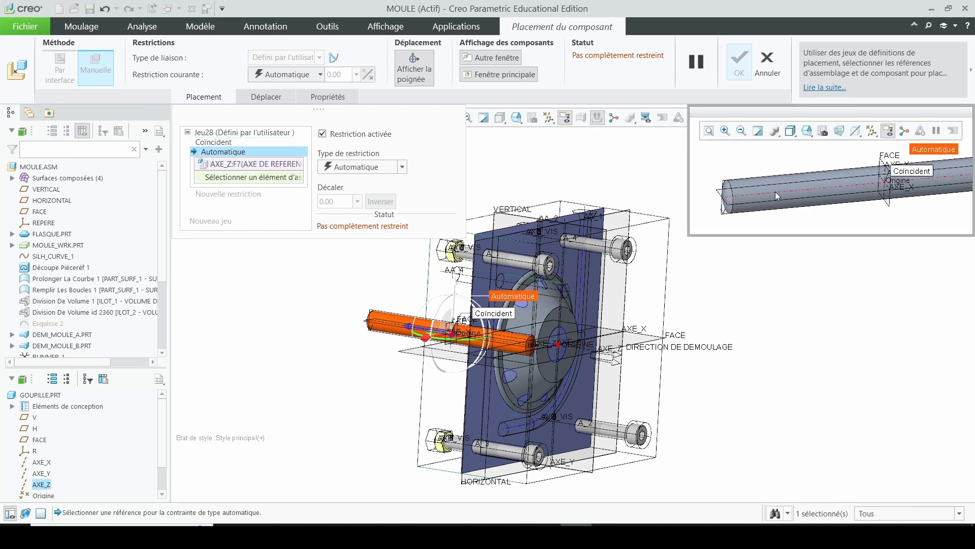
pyautogui.scroll(-3, 473, 274)
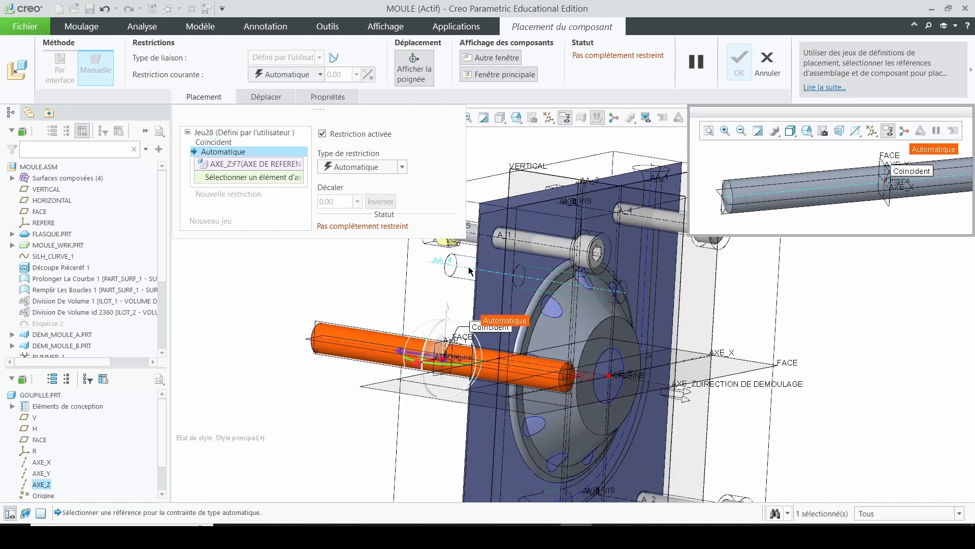
pyautogui.click(470, 271)
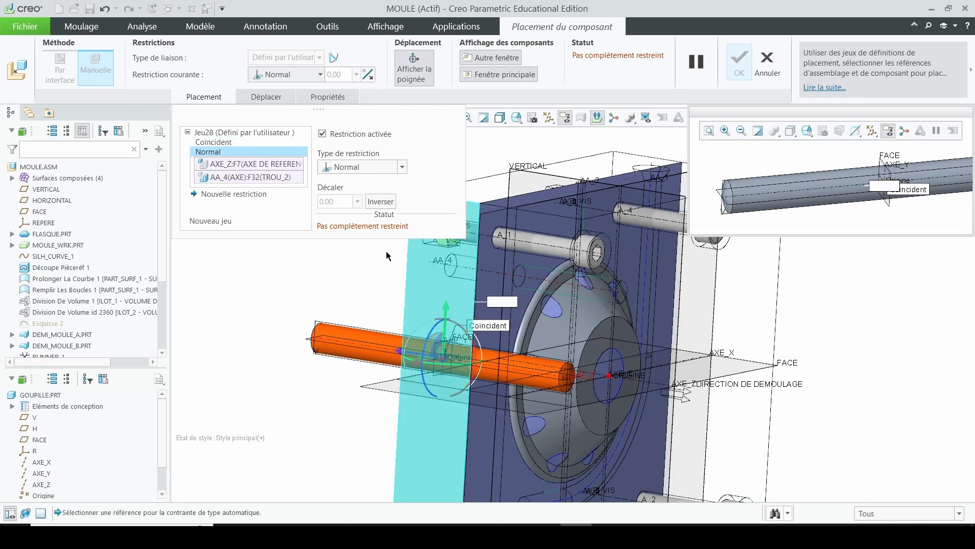
pyautogui.click(358, 173)
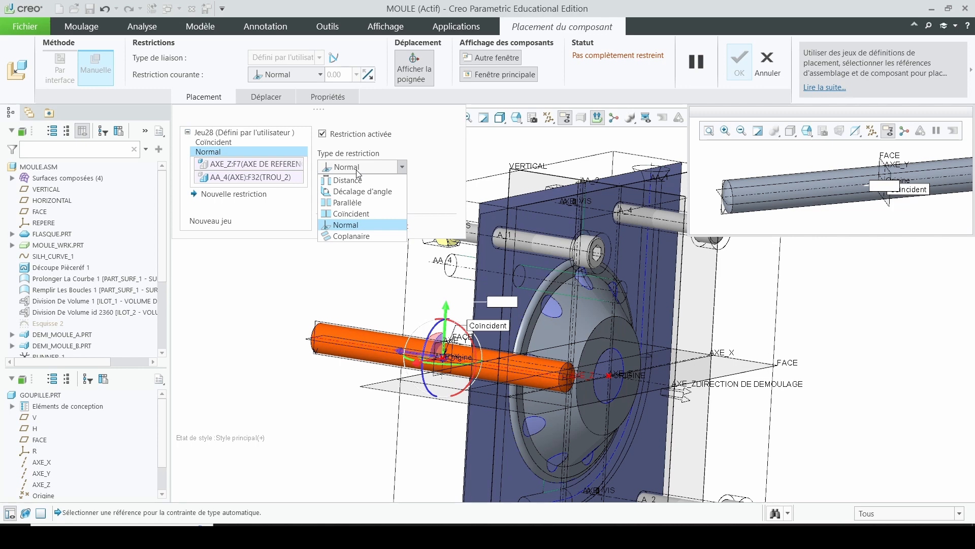
pyautogui.click(368, 215)
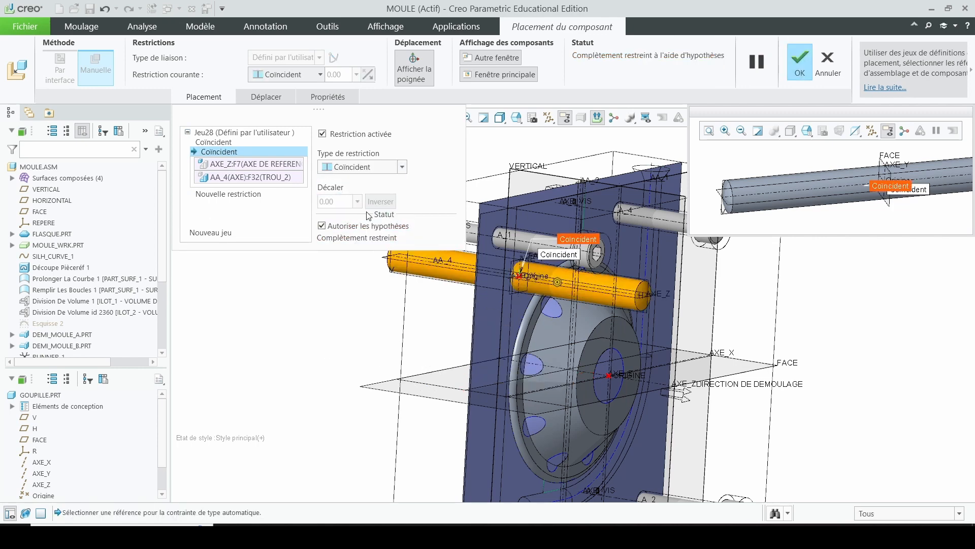
pyautogui.click(799, 64)
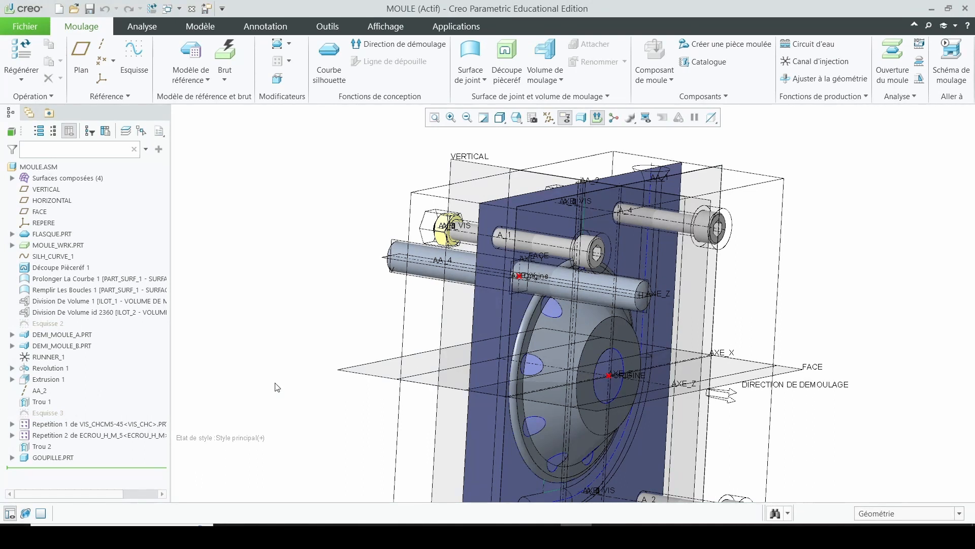
# Open the assembled GOUPILLE.PRT component in its own part window.
pyautogui.click(56, 459)
pyautogui.click(85, 400)
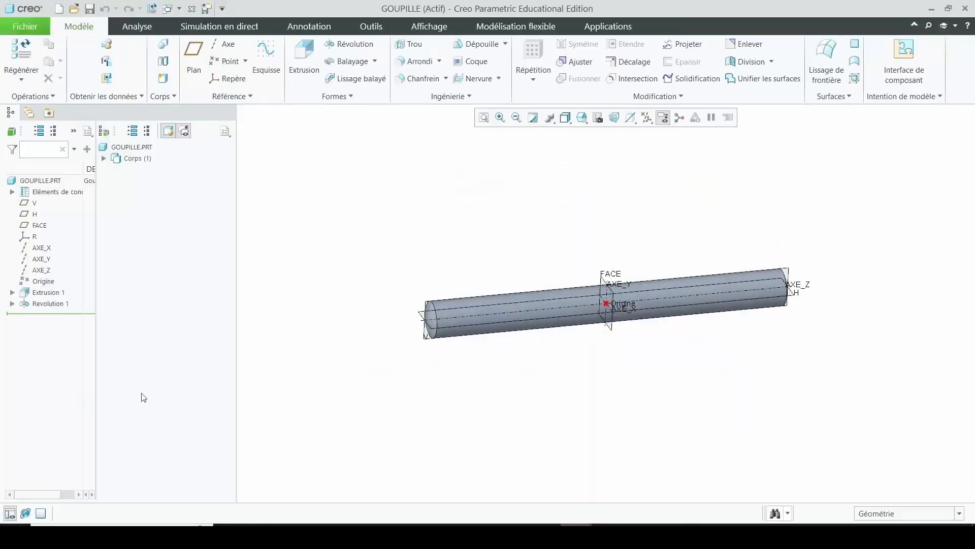
# Set the pin part's DIAMETRE parameter to 6 and LONGUEUR to 16, and regenerate the MOULE assembly.
pyautogui.click(374, 27)
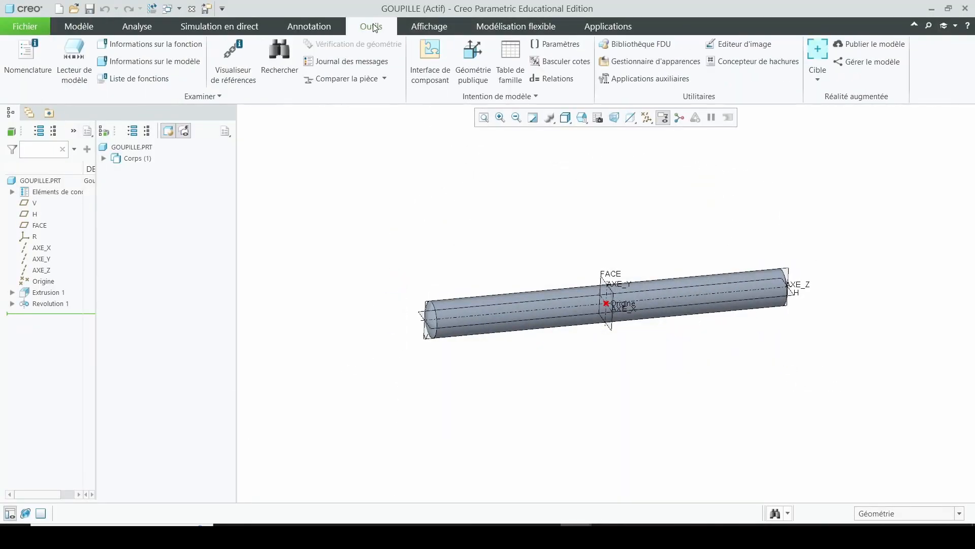
pyautogui.click(556, 45)
pyautogui.scroll(-8, 677, 324)
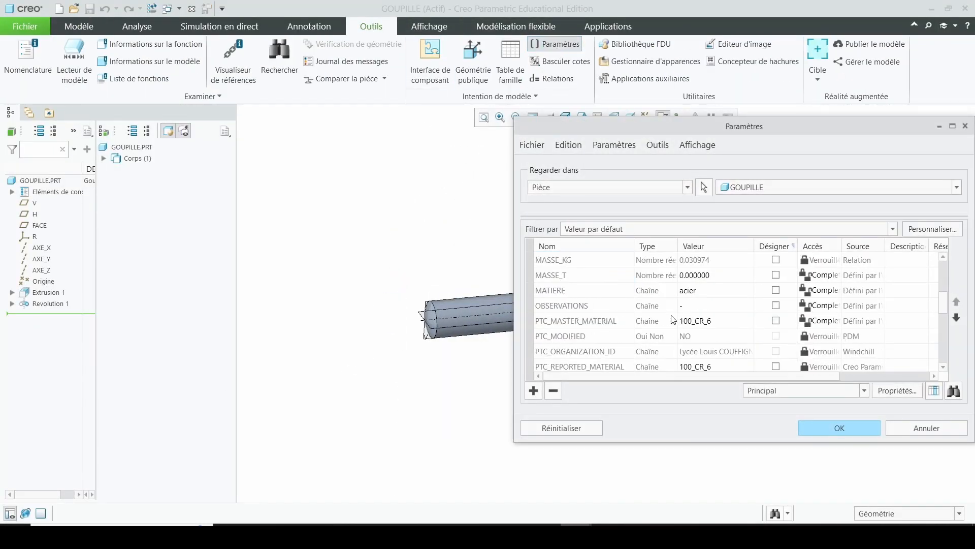
pyautogui.click(731, 336)
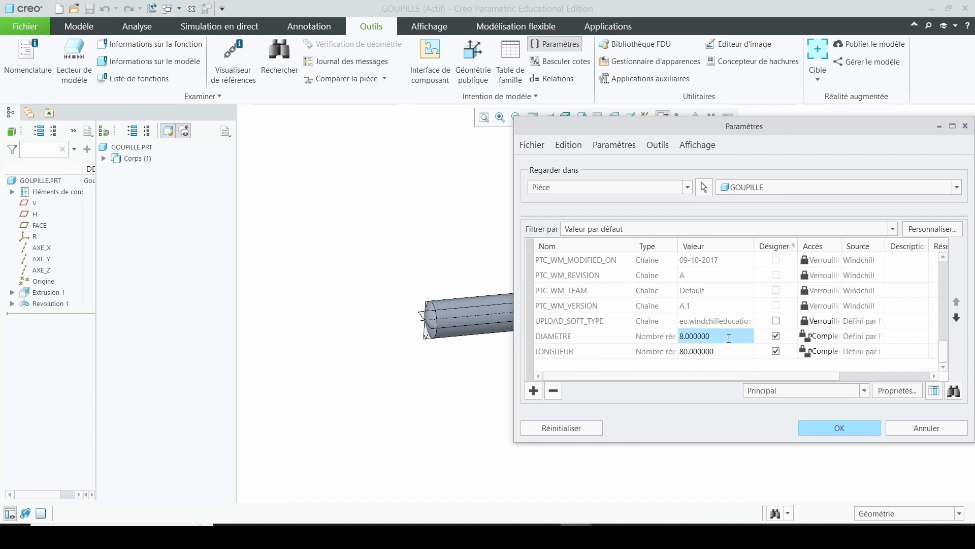
pyautogui.write('6')
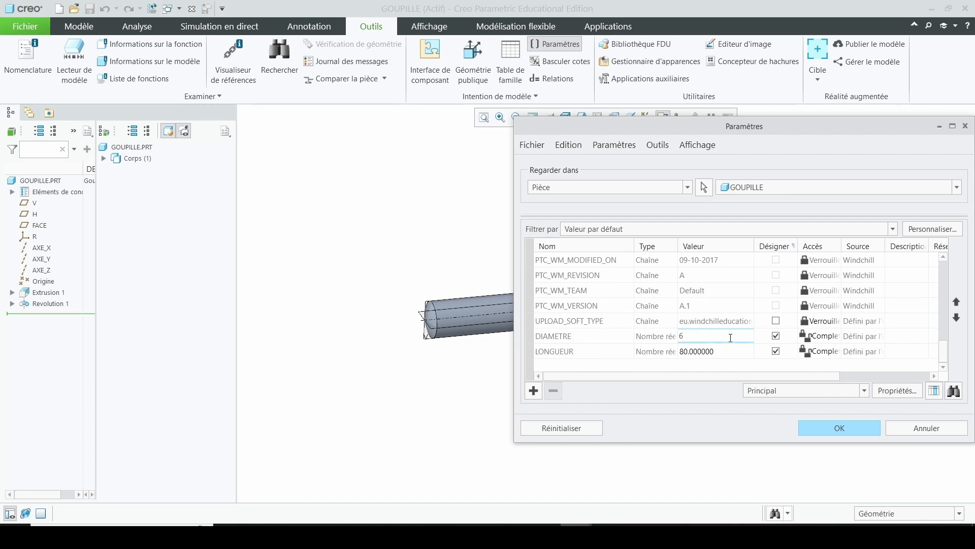
pyautogui.press('Return')
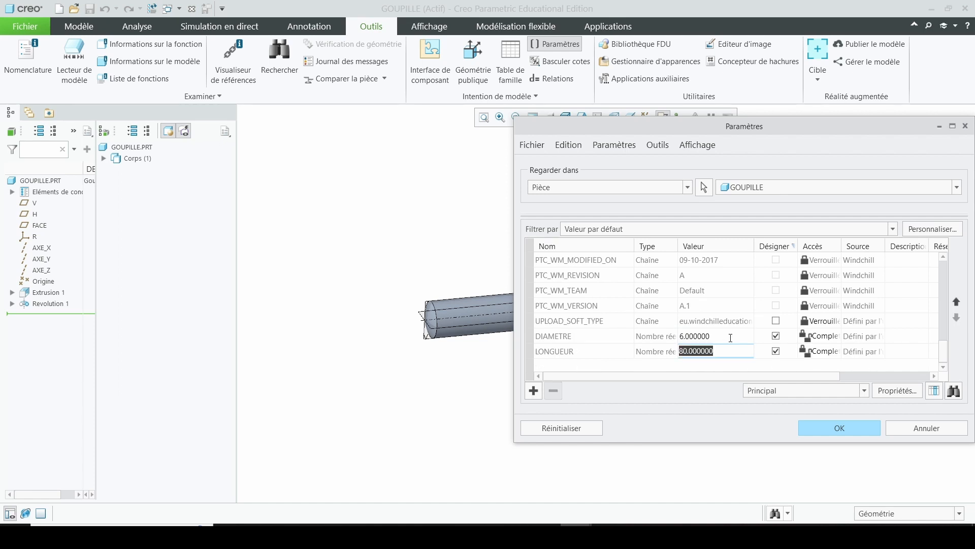
pyautogui.write('16')
pyautogui.press('Return')
pyautogui.click(839, 427)
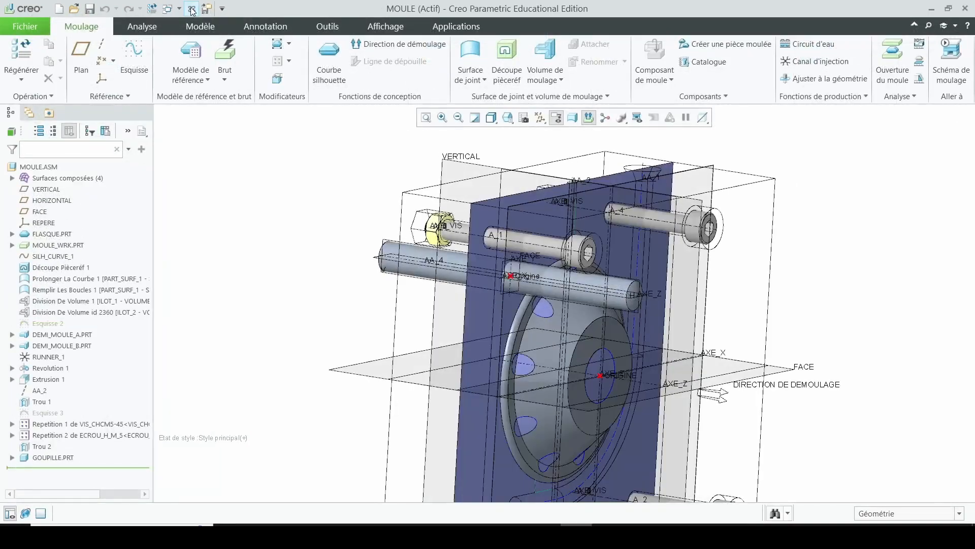
pyautogui.click(152, 8)
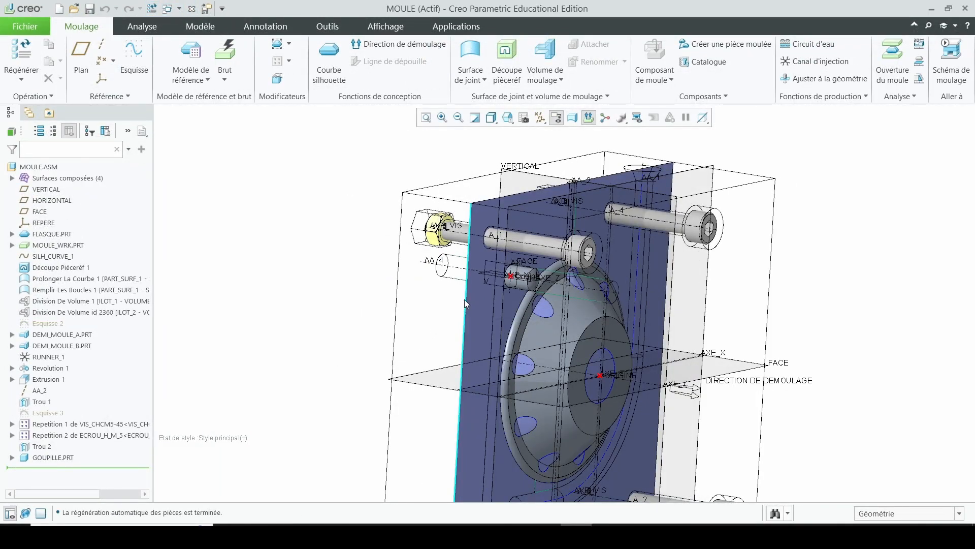
# Group the hole Trou 2 and the GOUPILLE.PRT component into one local group.
pyautogui.scroll(-2, 478, 291)
pyautogui.moveTo(486, 283)
pyautogui.mouseDown(button='middle')
pyautogui.moveTo(526, 278)
pyautogui.moveTo(483, 276)
pyautogui.moveTo(508, 277)
pyautogui.moveTo(496, 293)
pyautogui.moveTo(355, 283)
pyautogui.mouseUp(button='middle')
pyautogui.scroll(2, 457, 285)
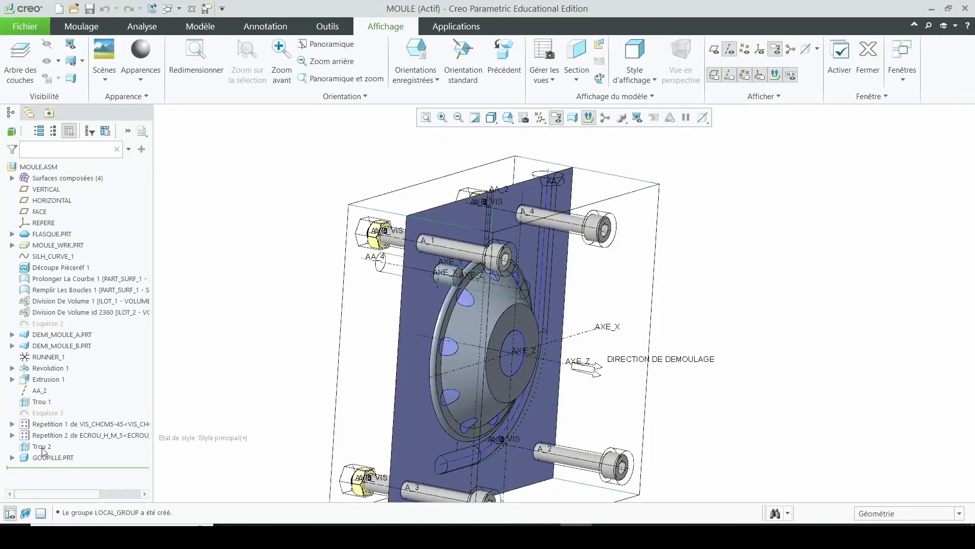
pyautogui.click(44, 447)
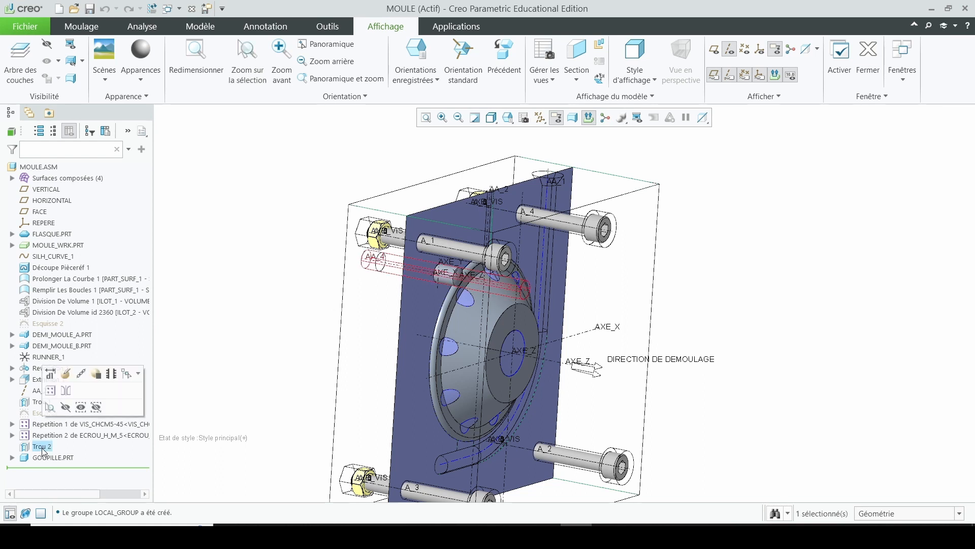
pyautogui.keyDown('ctrl'); pyautogui.click(48, 458); pyautogui.keyUp('ctrl')
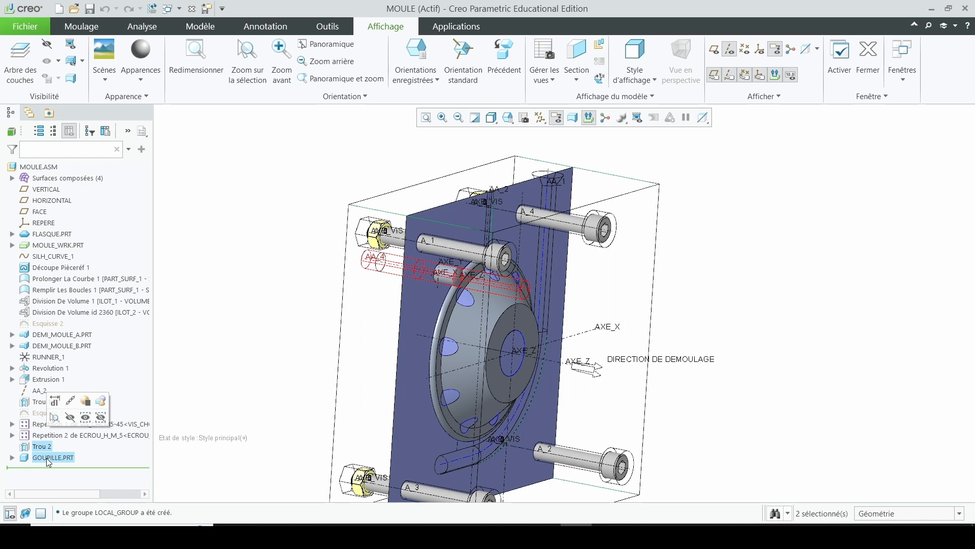
pyautogui.click(103, 403)
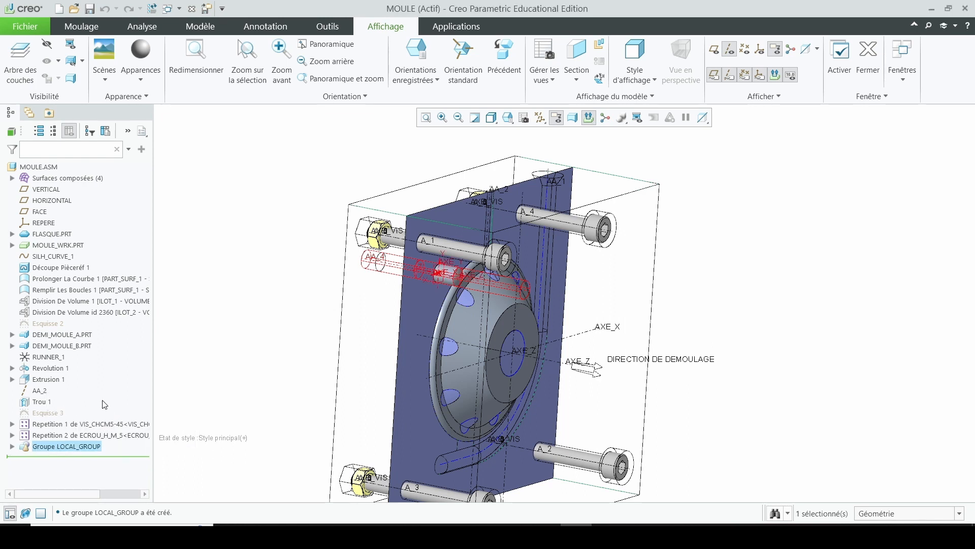
# Set up an axis pattern of the hole-and-pin group about AXE_Z with 2 members in the first direction.
pyautogui.rightClick(71, 448)
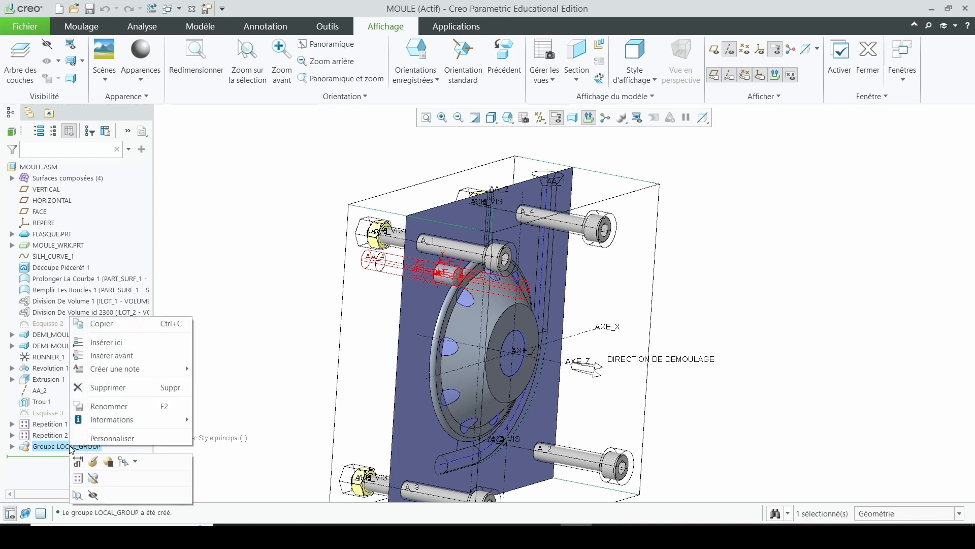
pyautogui.click(78, 479)
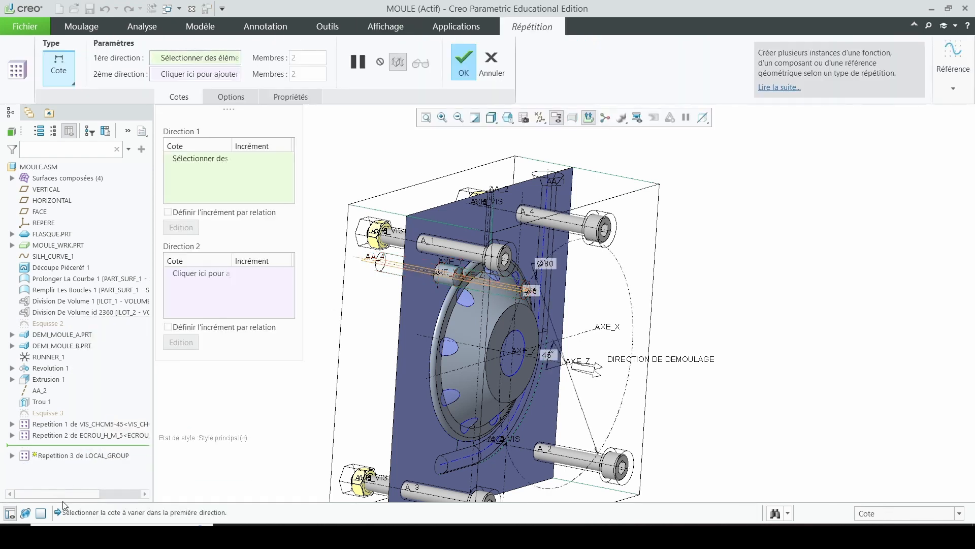
pyautogui.click(58, 82)
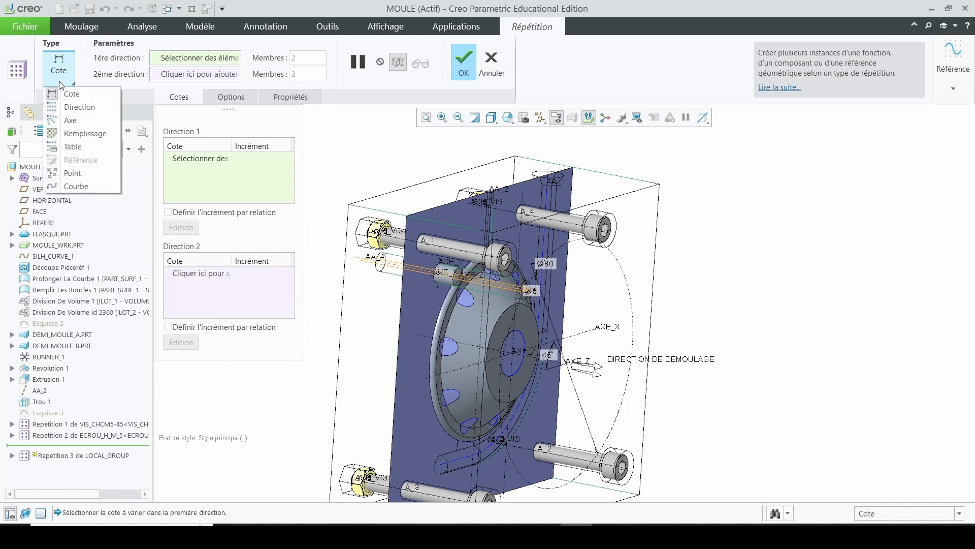
pyautogui.click(64, 118)
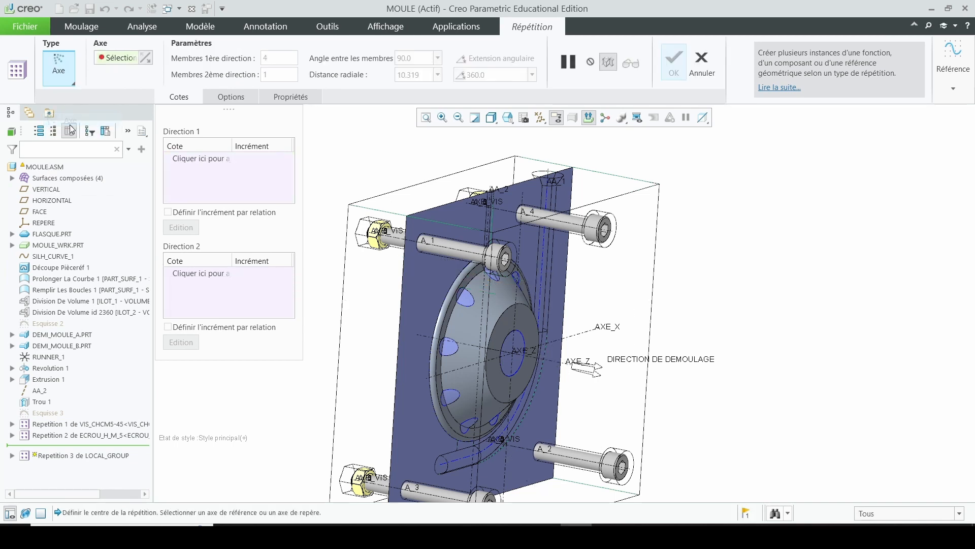
pyautogui.click(537, 362)
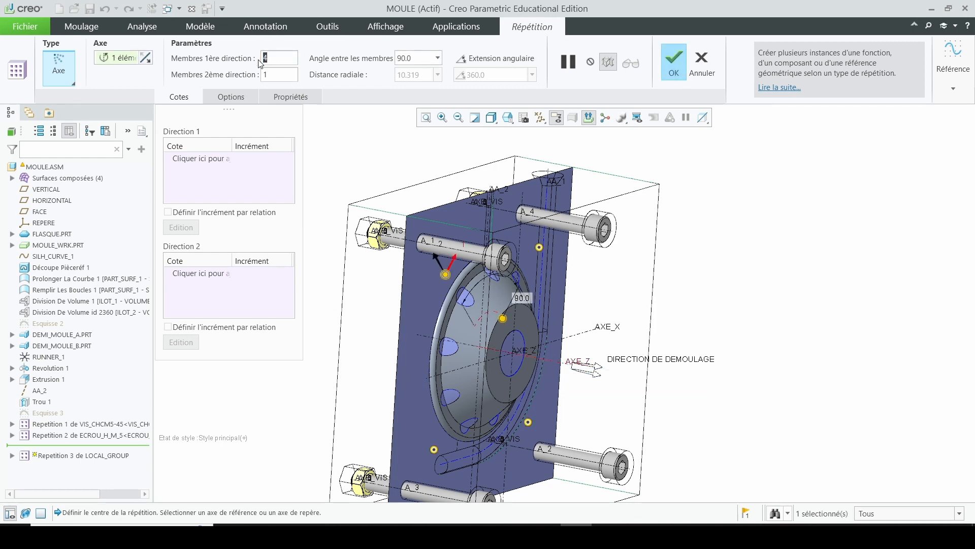
pyautogui.write('2')
pyautogui.press('Return')
# Reverse the pattern's angular direction so the second member falls below the original, and accept the pattern.
pyautogui.moveTo(525, 281); pyautogui.dragTo(653, 345, button='middle')
pyautogui.scroll(-2, 730, 330)
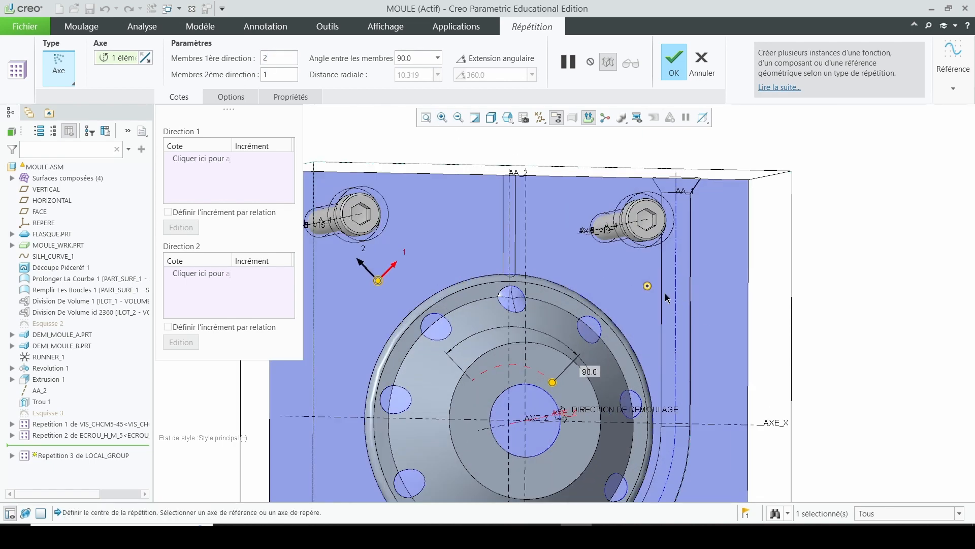
pyautogui.moveTo(667, 293); pyautogui.dragTo(638, 294, button='middle')
pyautogui.scroll(3, 607, 265)
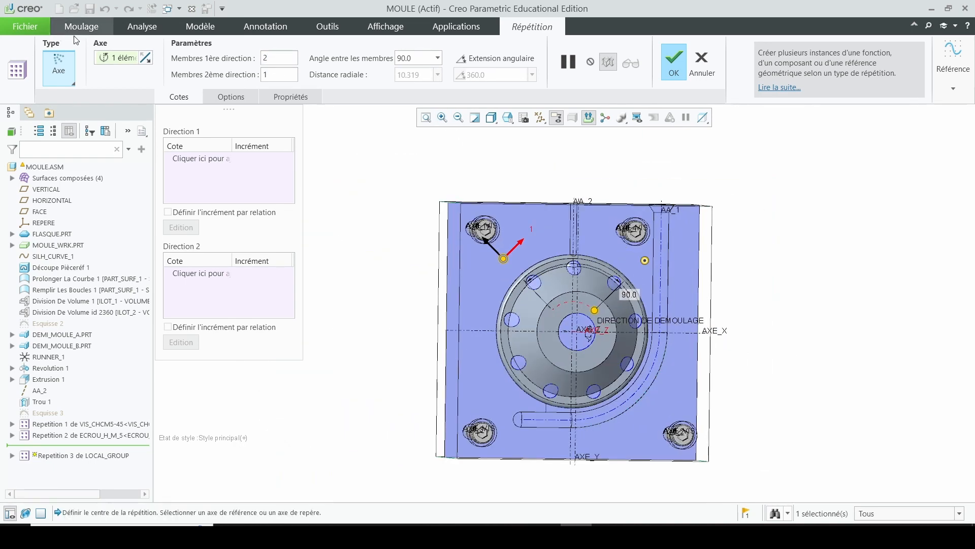
pyautogui.click(147, 58)
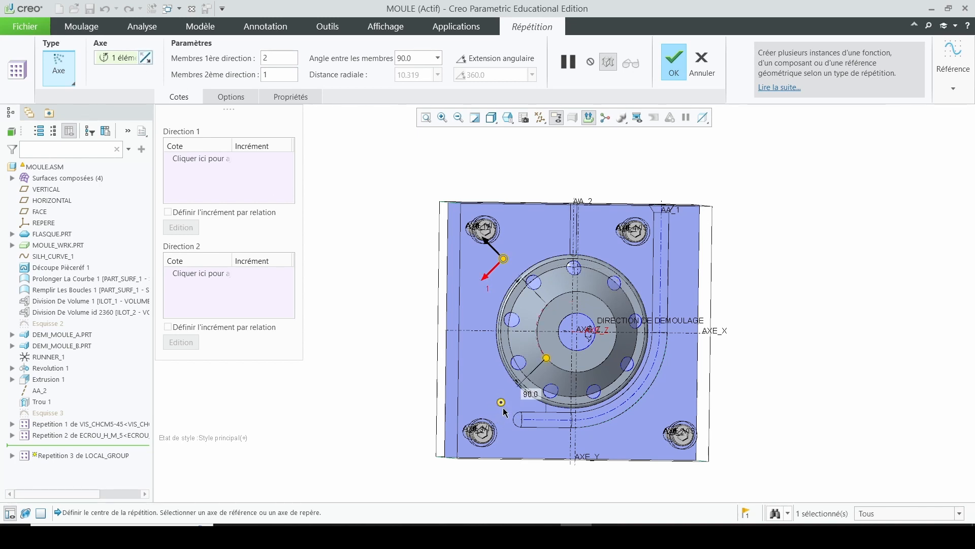
pyautogui.click(674, 62)
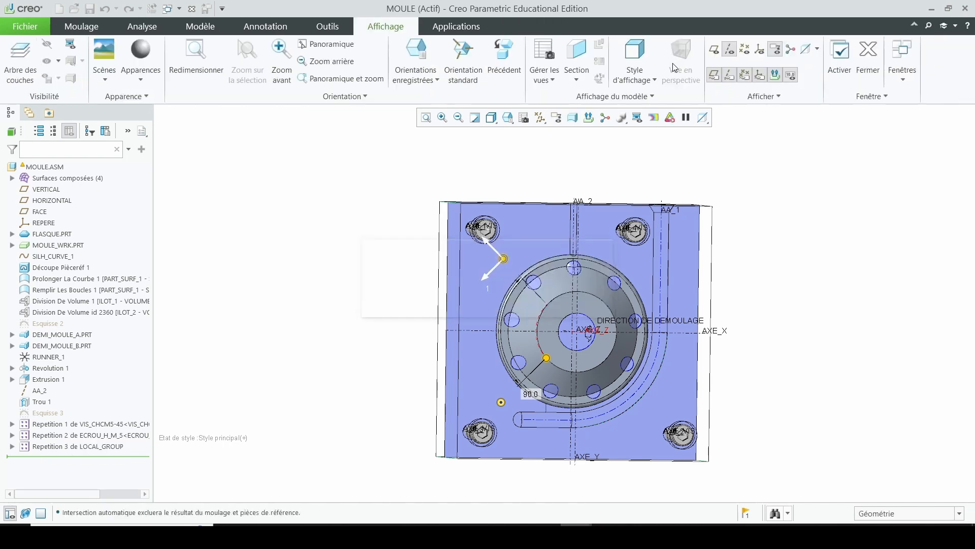
pyautogui.moveTo(351, 294); pyautogui.dragTo(391, 301, button='middle')
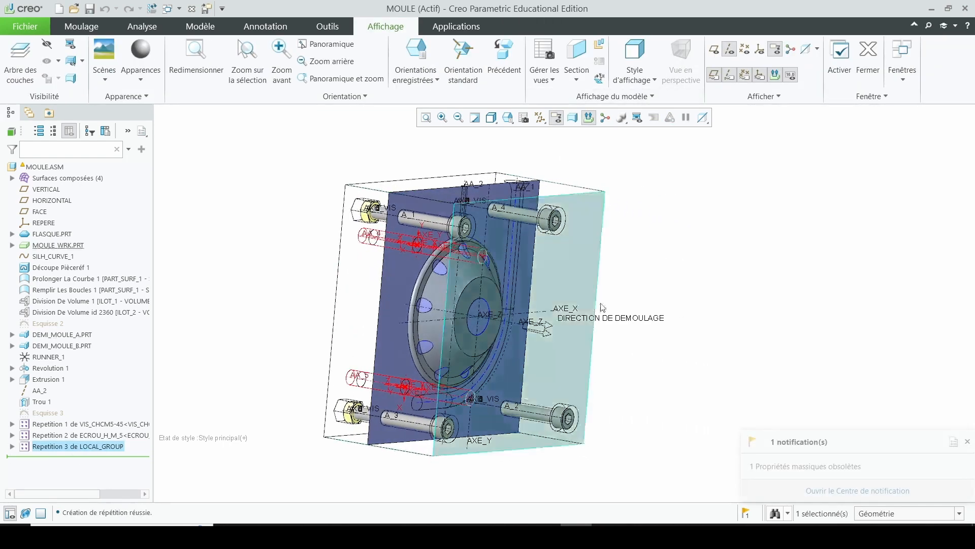
pyautogui.click(691, 283)
# Redefine Trou 2 in the first patterned group, turning off automatic intersection updating and removing GOUPILLE.PRT from its intersected models.
pyautogui.moveTo(437, 331); pyautogui.dragTo(407, 339, button='middle')
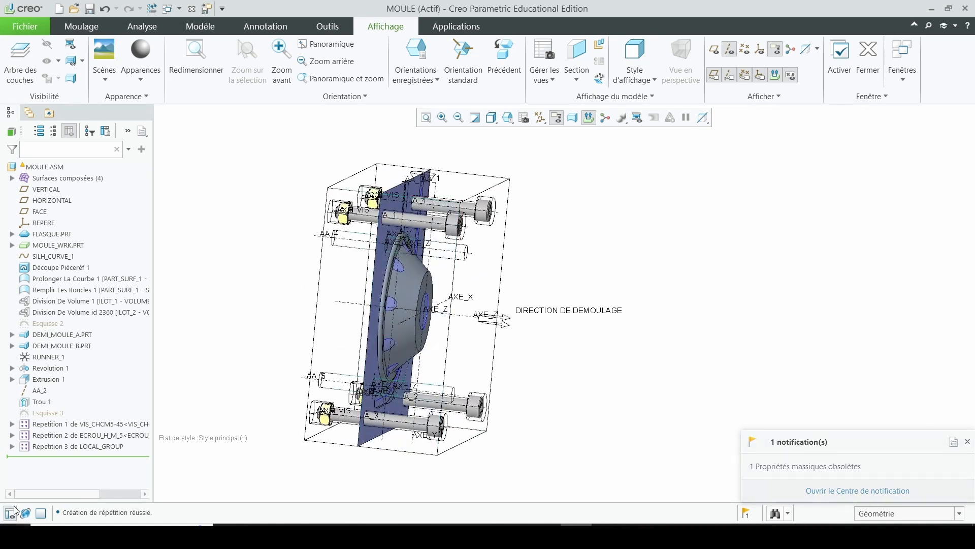
pyautogui.click(12, 447)
pyautogui.click(24, 458)
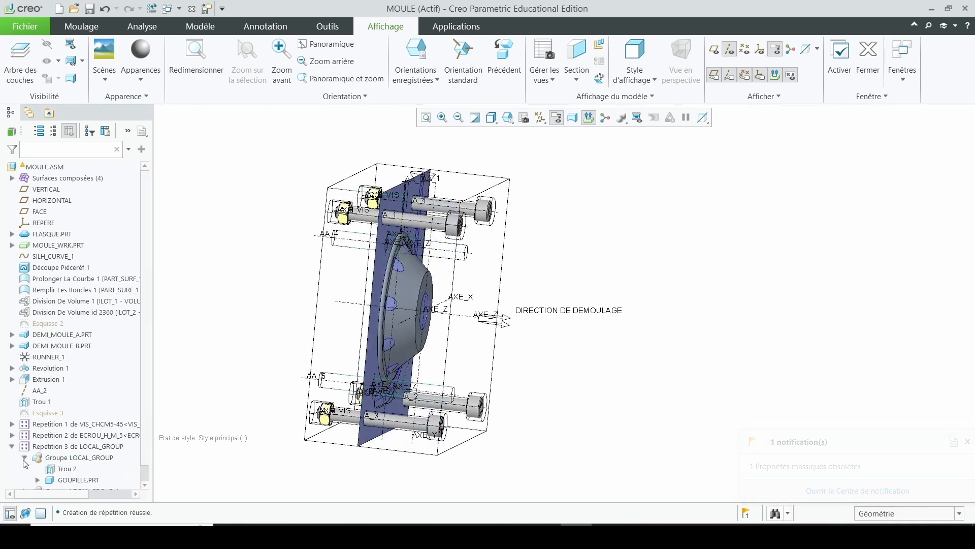
pyautogui.click(65, 470)
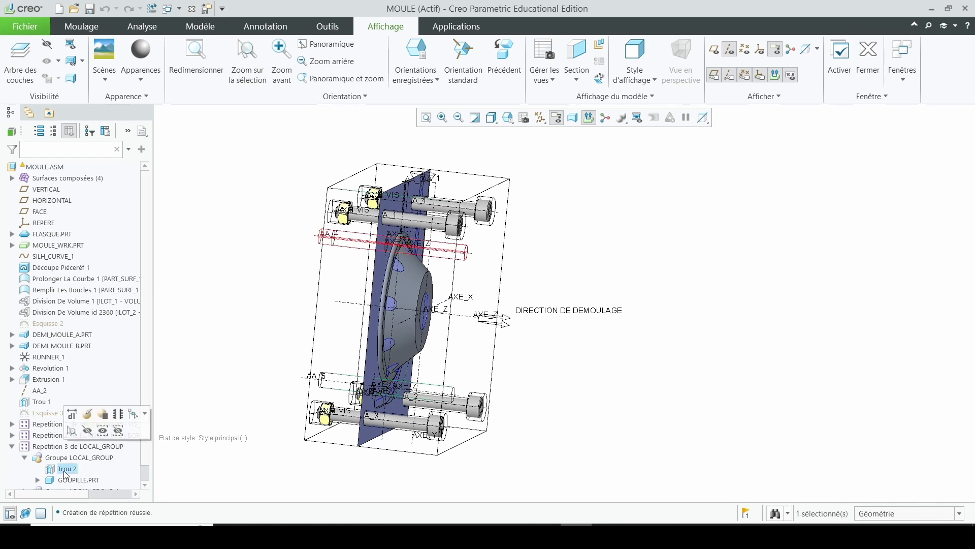
pyautogui.click(88, 414)
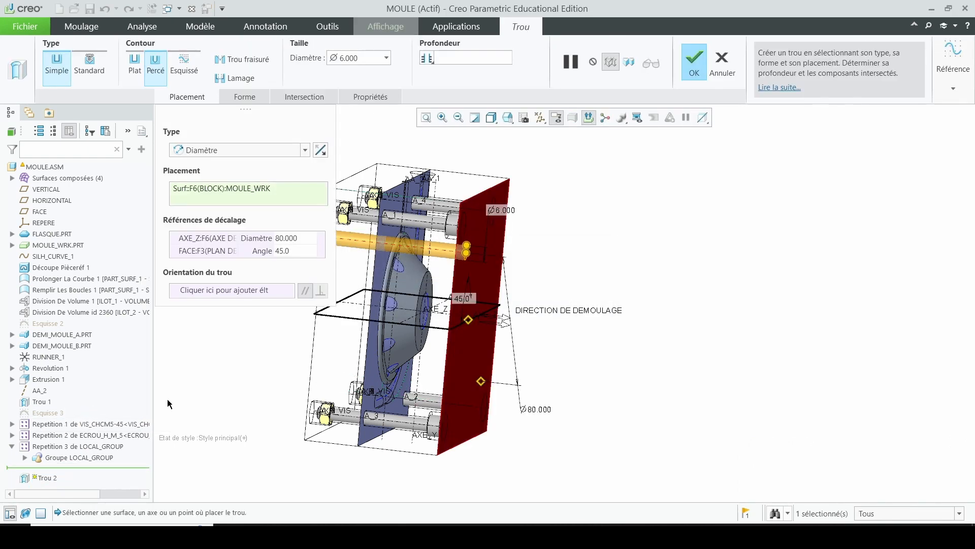
pyautogui.click(307, 97)
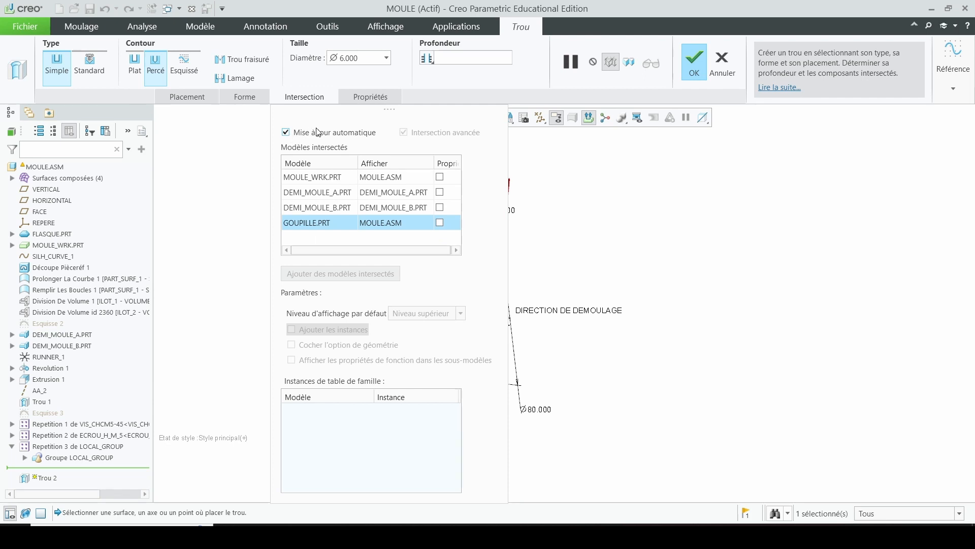
pyautogui.click(286, 133)
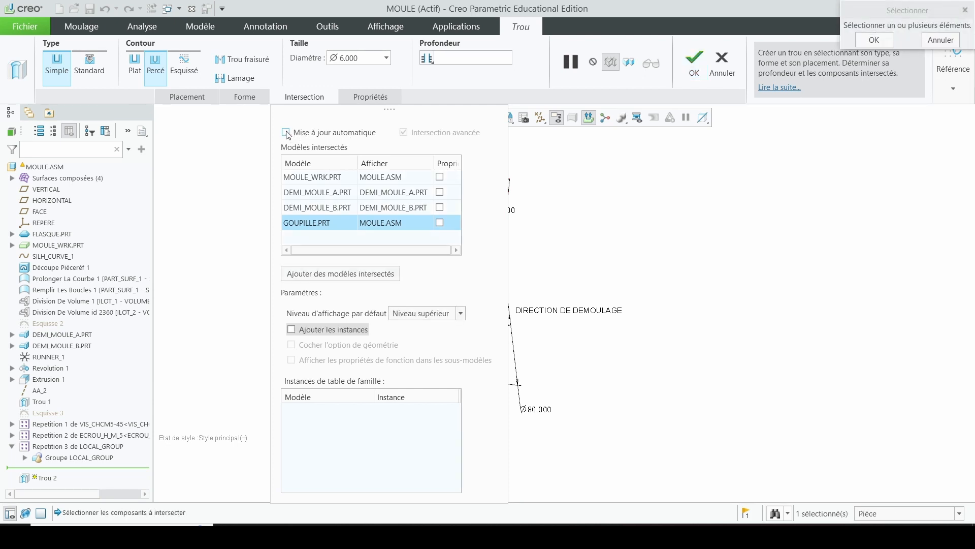
pyautogui.rightClick(322, 227)
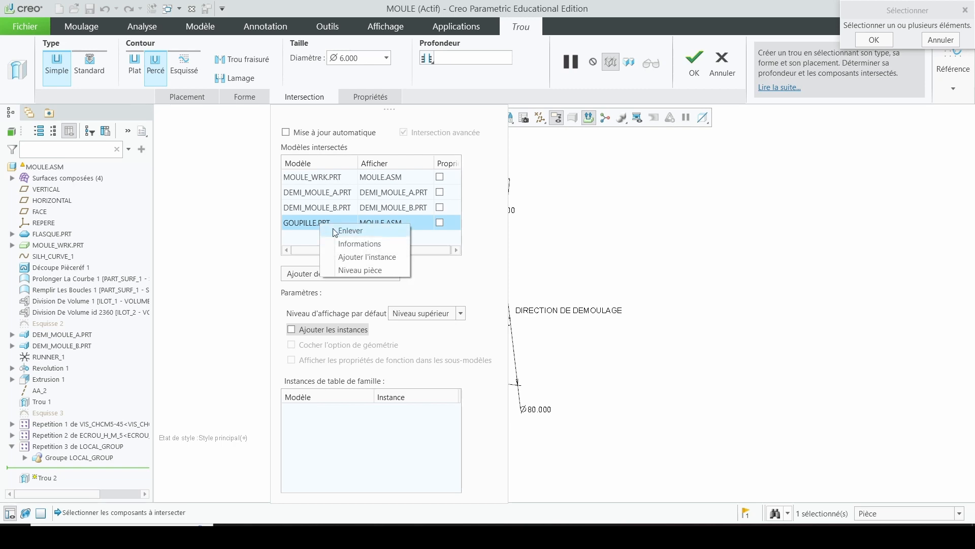
pyautogui.click(349, 230)
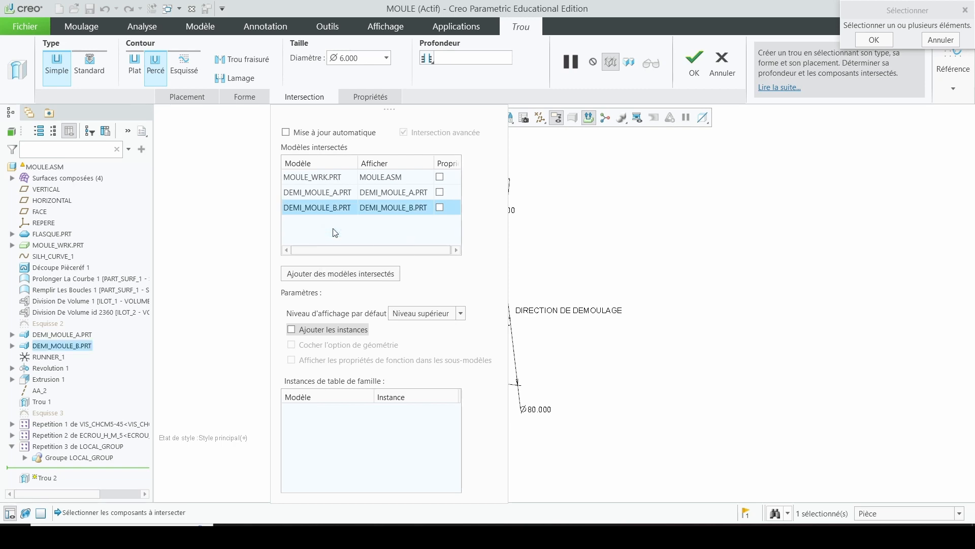
pyautogui.click(693, 65)
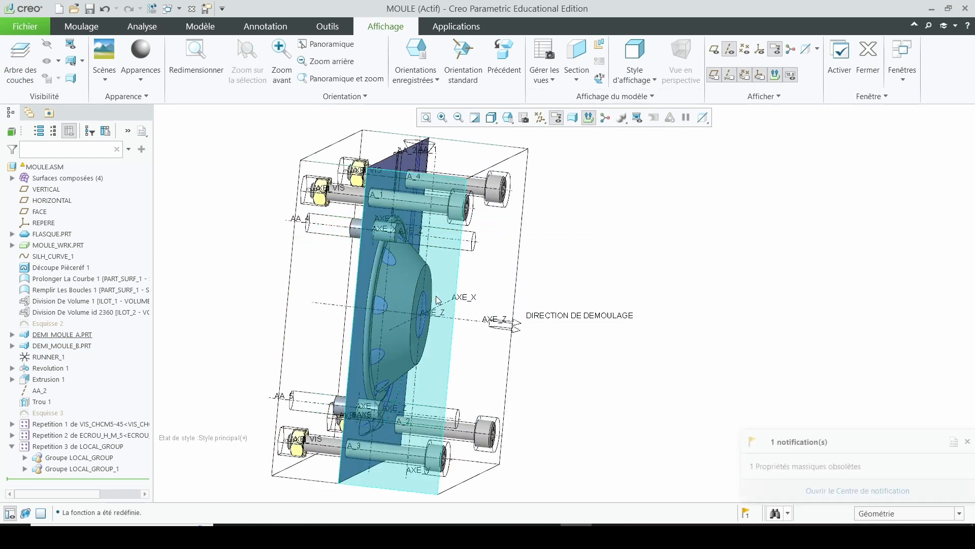
# Regenerate the mould assembly after the hole redefinition and inspect both locating pins.
pyautogui.moveTo(446, 298)
pyautogui.mouseDown(button='middle')
pyautogui.moveTo(513, 302)
pyautogui.moveTo(539, 289)
pyautogui.mouseUp(button='middle')
pyautogui.scroll(-1, 585, 263)
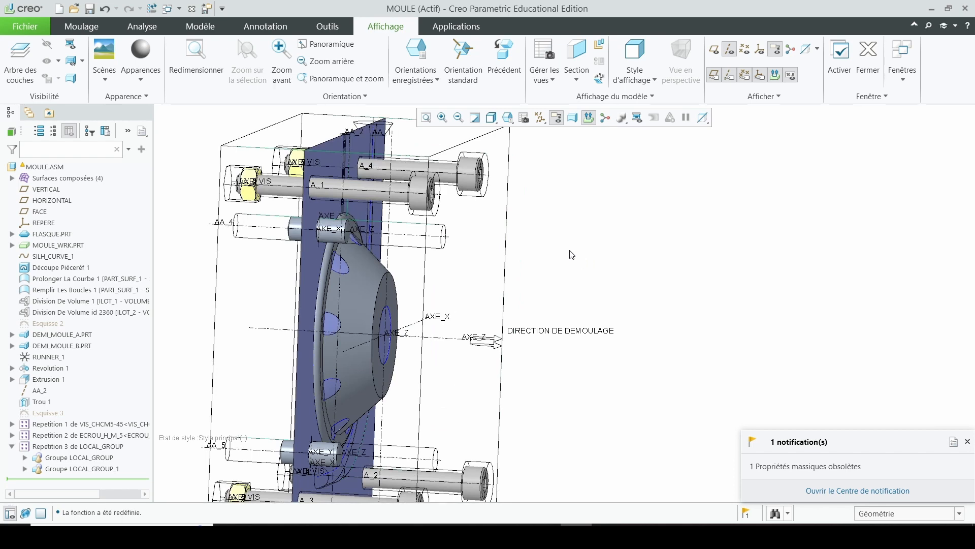
pyautogui.click(151, 8)
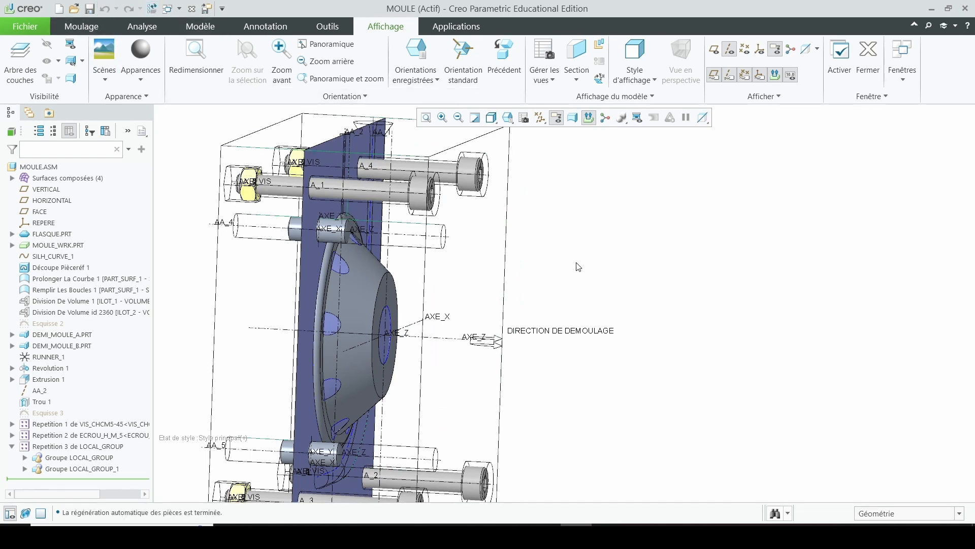
pyautogui.scroll(-1, 578, 266)
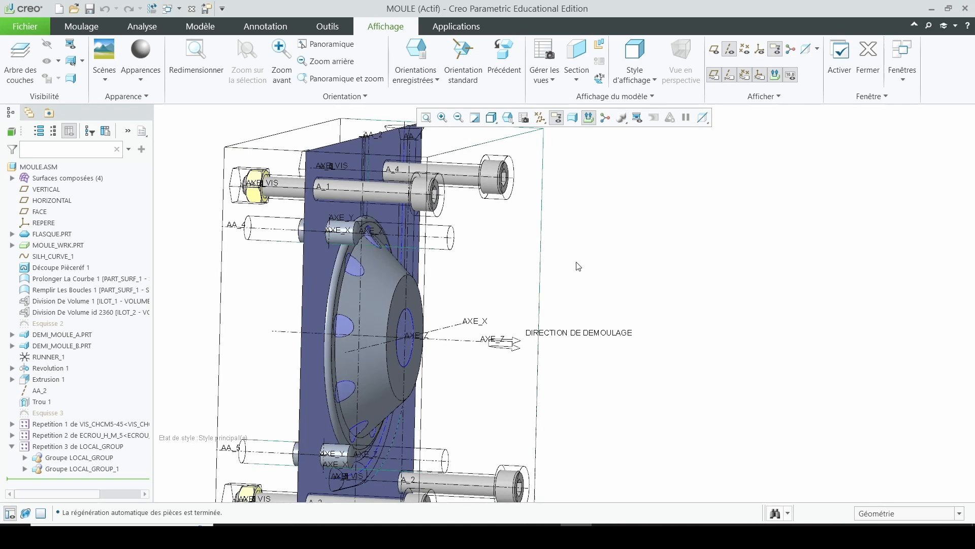